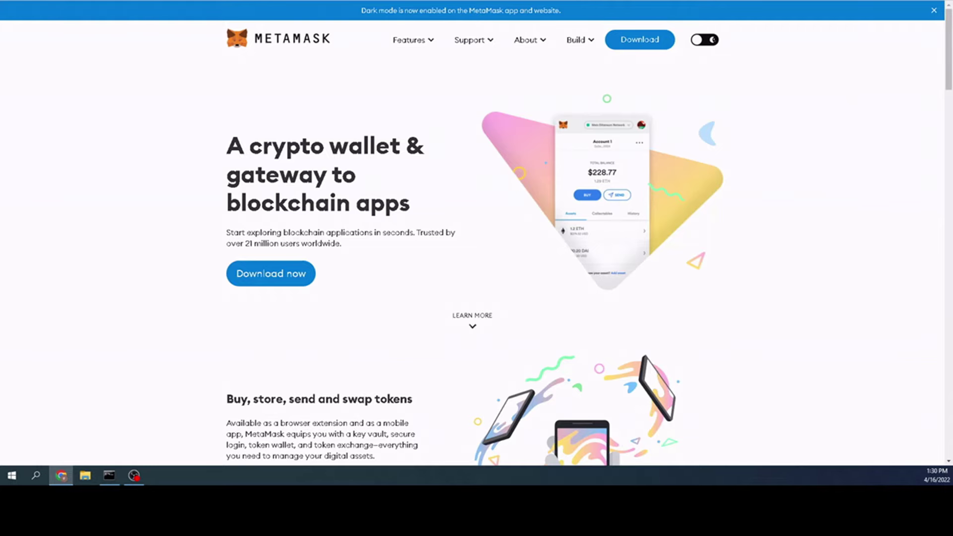
- Open the MetaMask wallet showing the main account's 0.0234 ETH and 0 WETH
left_click(802, 1)
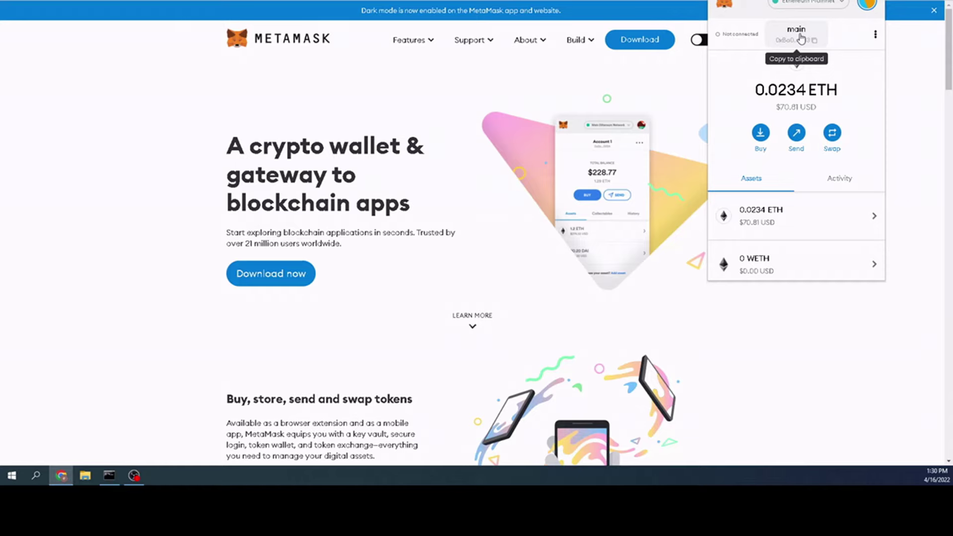
- Copy the main account's wallet address and move to the BscScan explorer tab
left_click(795, 40)
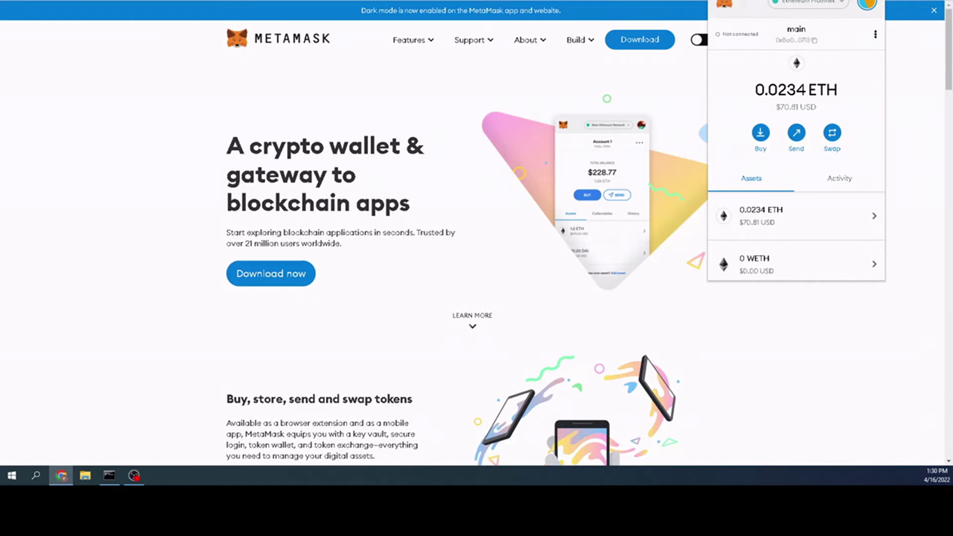
key("ctrl+Tab")
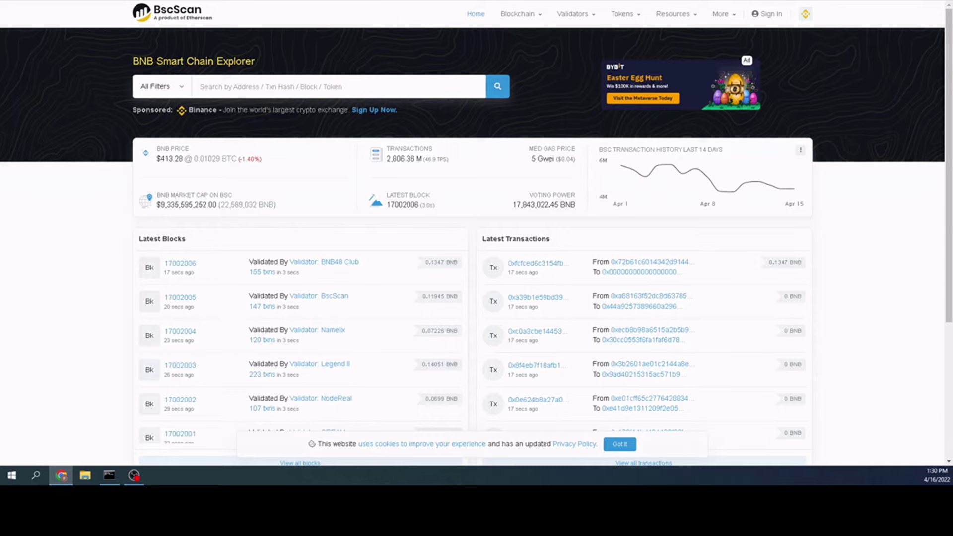
- Search BscScan for the copied wallet address
left_click(255, 89)
type("0xBa00a82fc4146d47AC959ed4b30D5105DEf50713")
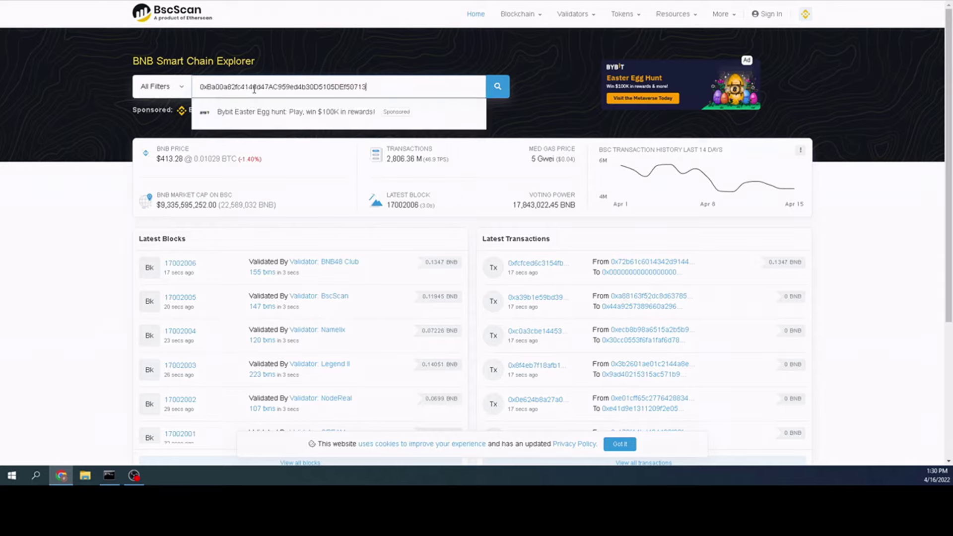
key("Return")
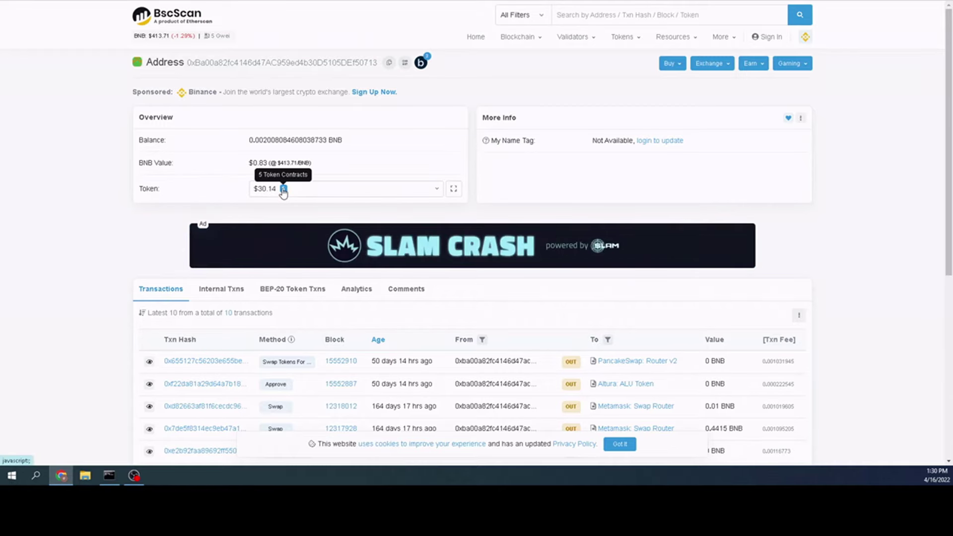
- Review the five BEP-20 tokens including Million (MM), then open the Blockscan multichain listing
left_click(304, 191)
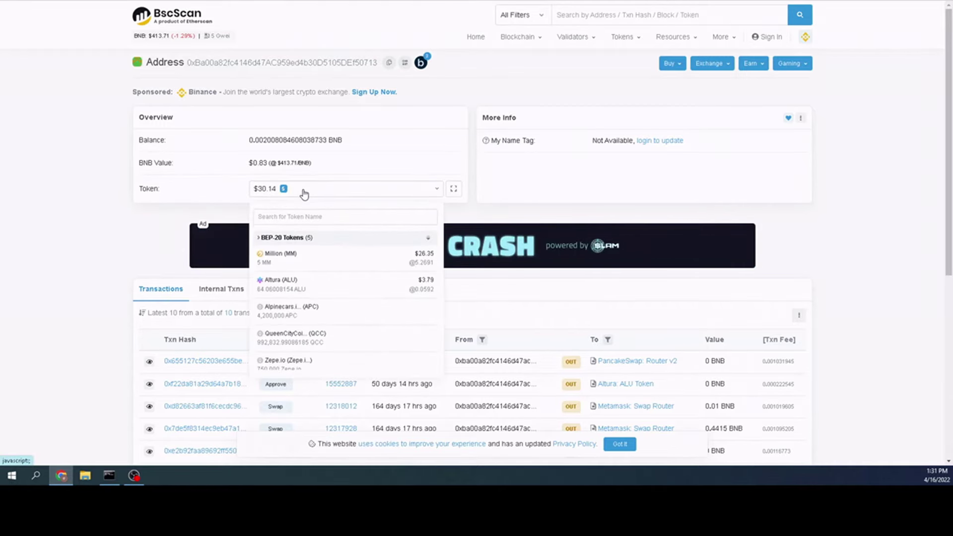
scroll(303, 270, "down", 2)
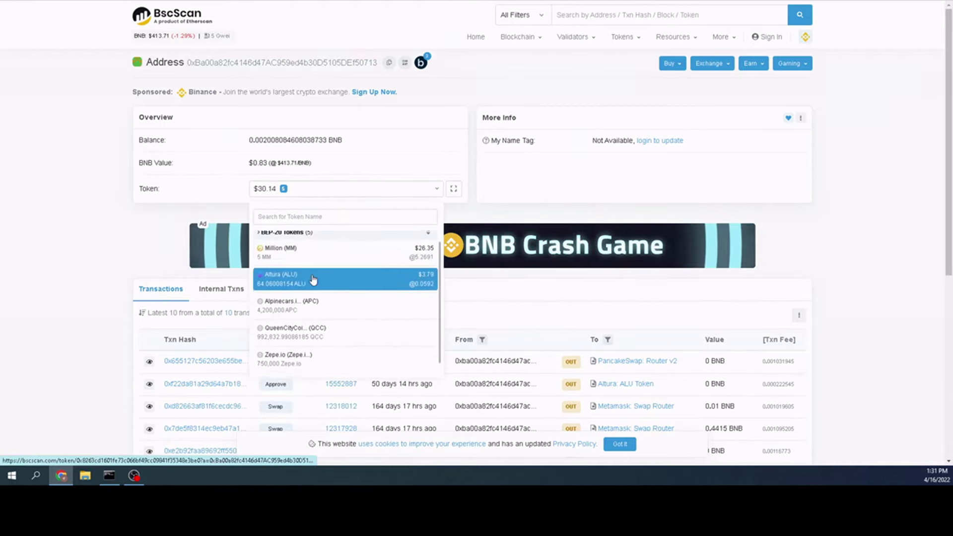
scroll(318, 253, "up", 1)
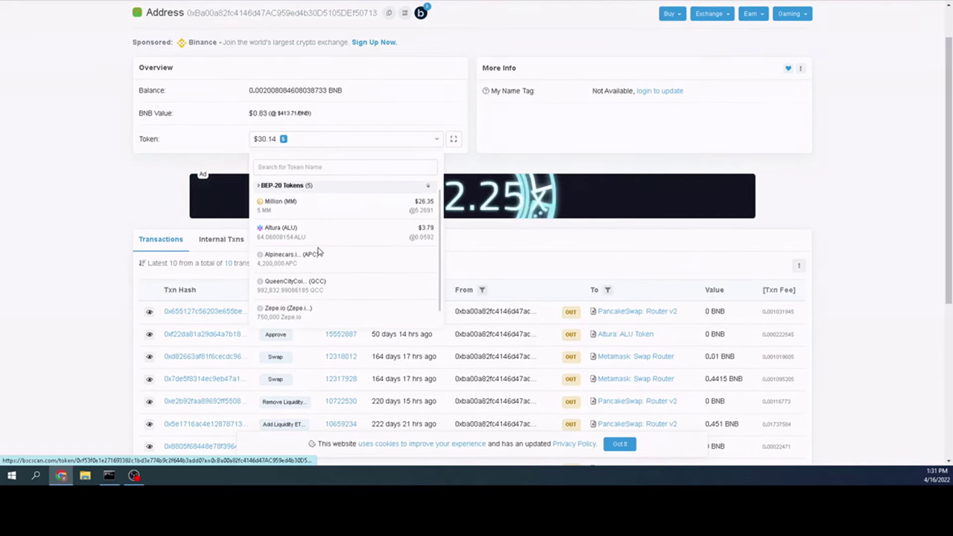
scroll(318, 253, "up", 1)
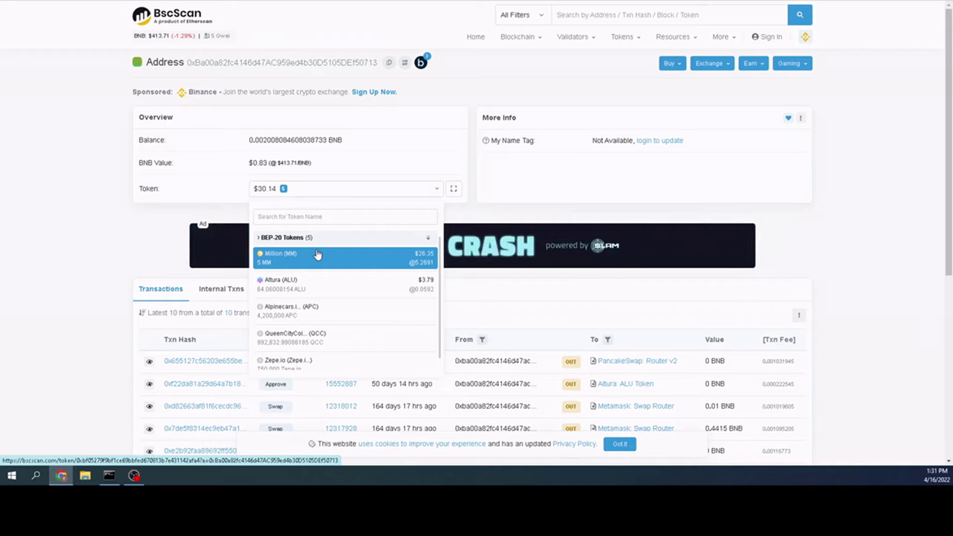
left_click(99, 236)
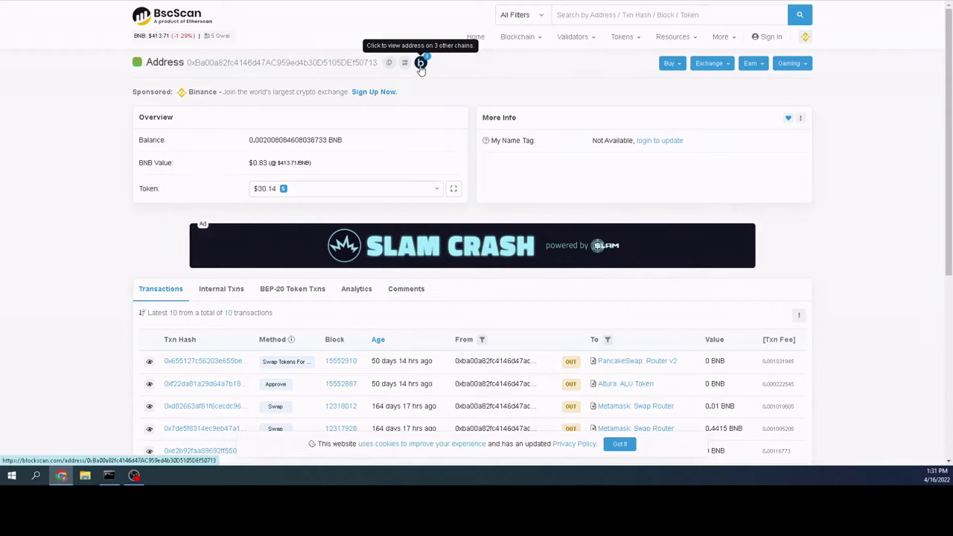
left_click(420, 65)
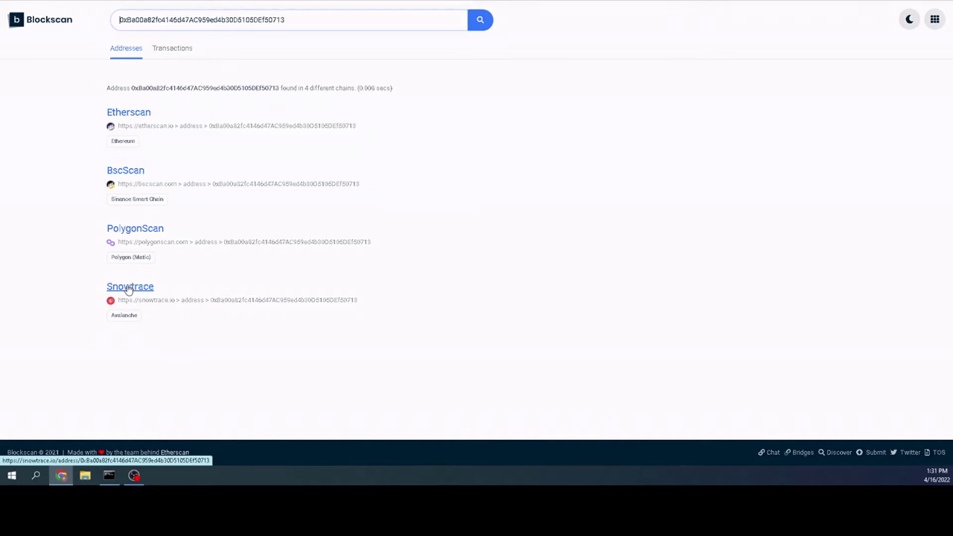
left_click(128, 118)
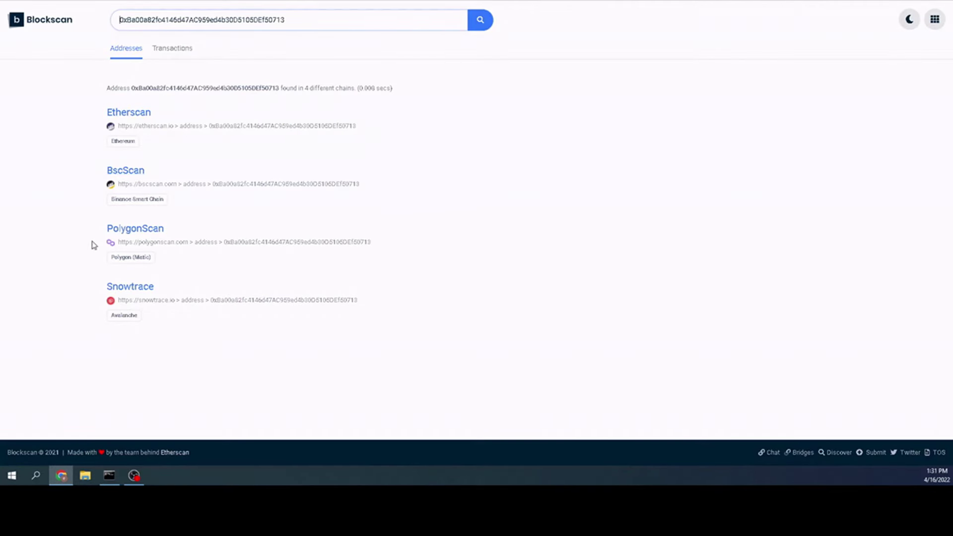
left_click(124, 233)
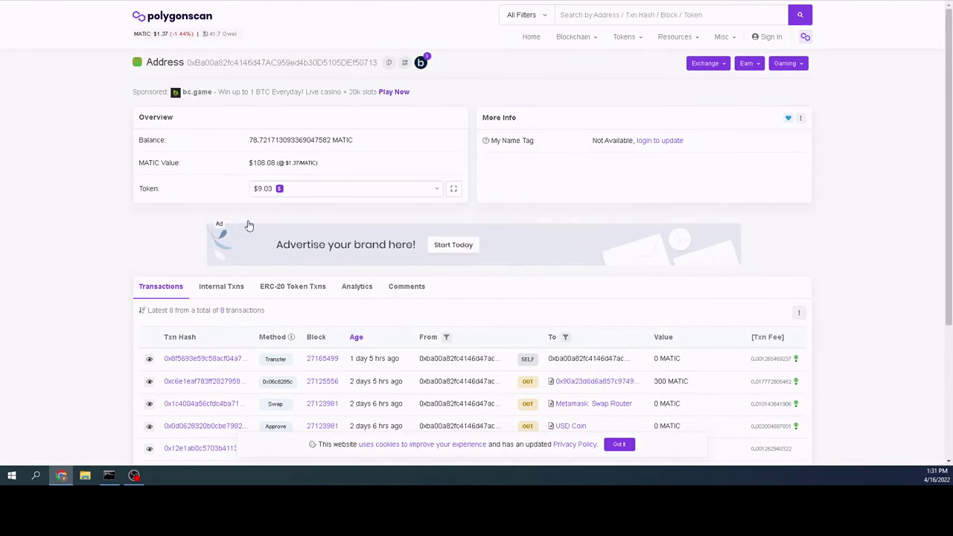
left_click(318, 195)
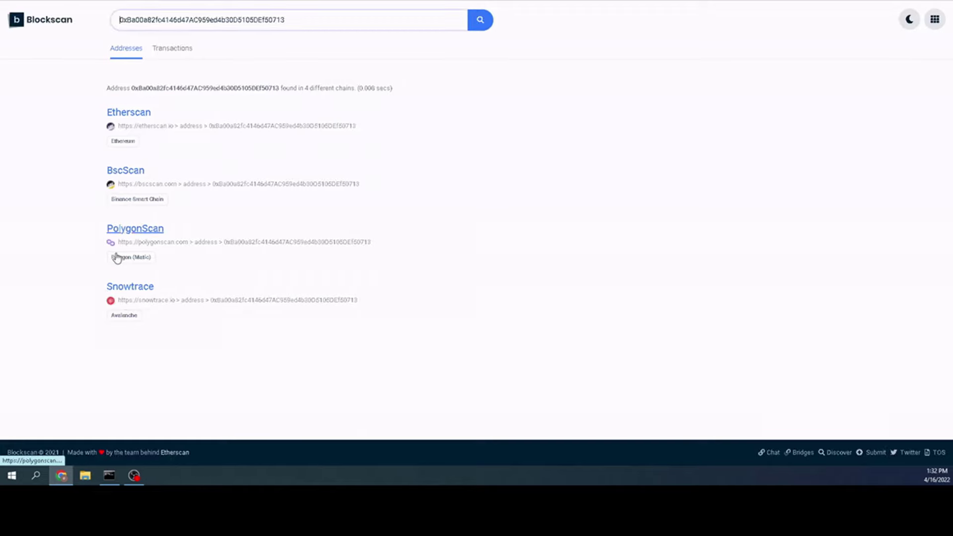
- View the wallet on Snowtrace and check its THOR v2 and VaporNodes tokens
left_click(148, 290)
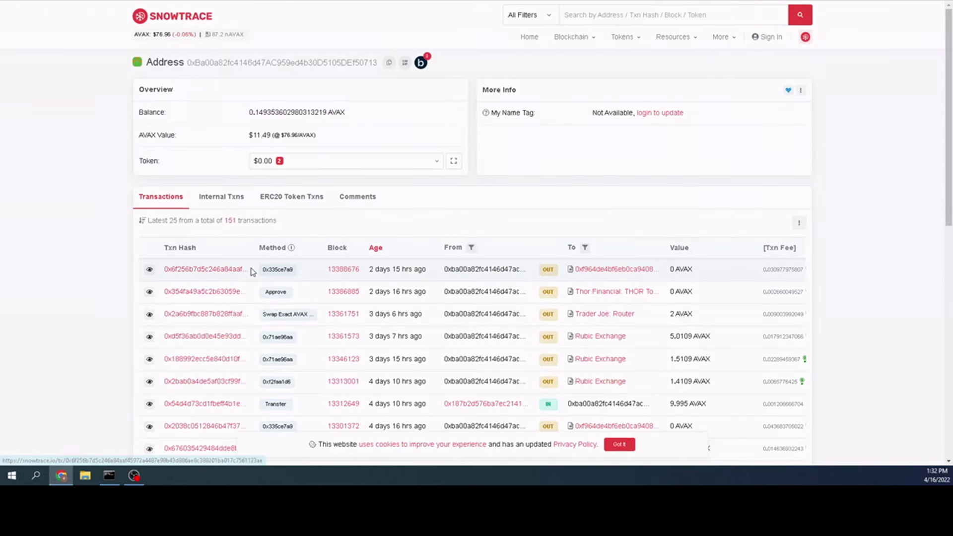
left_click(301, 164)
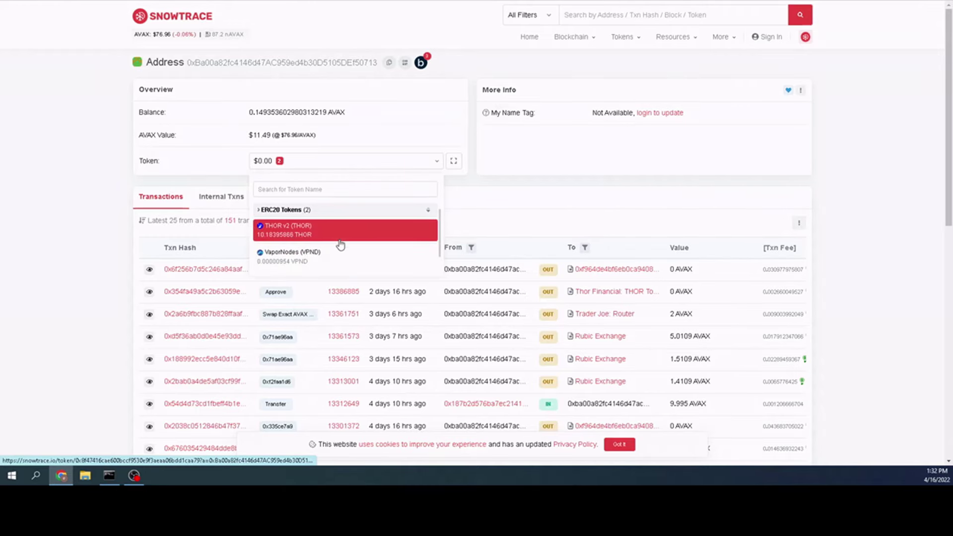
left_click(53, 179)
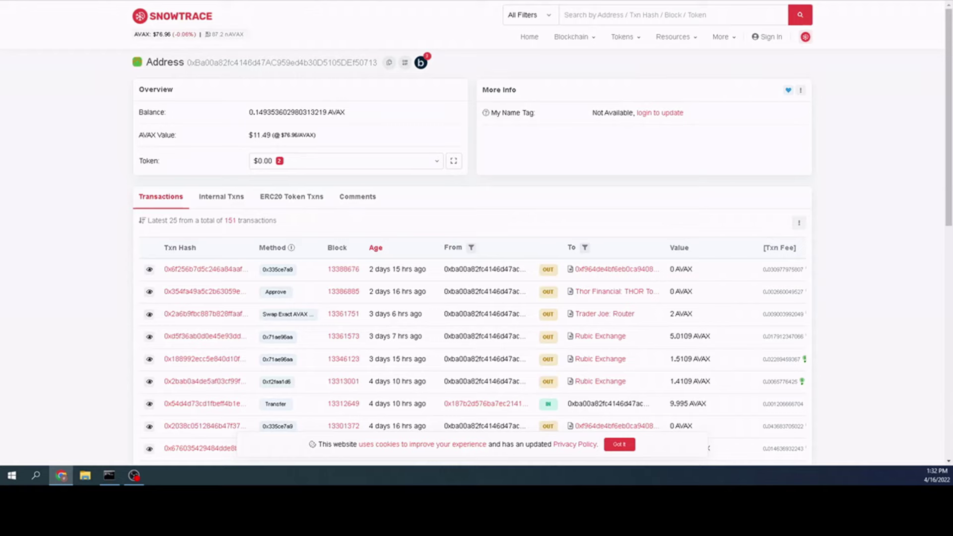
key("ctrl+Tab")
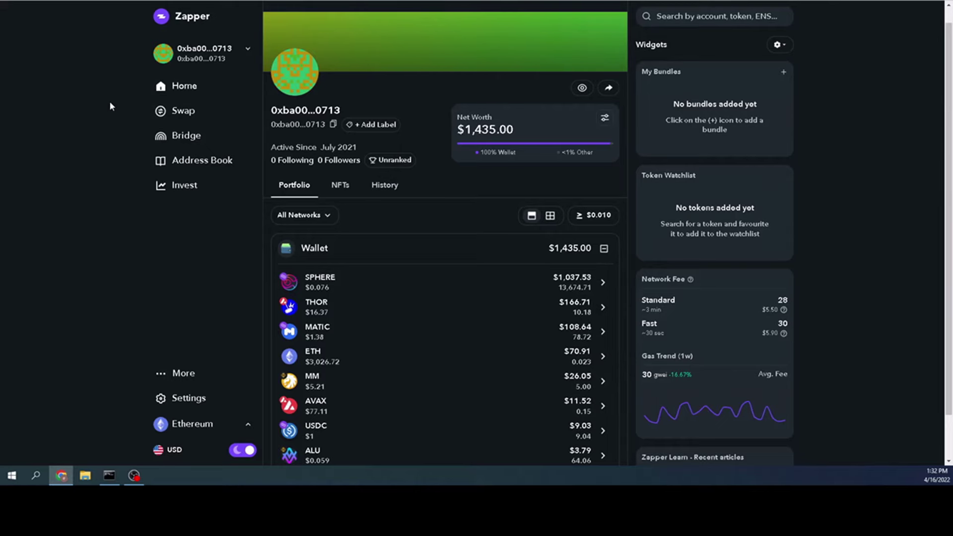
- Scroll through the Zapper portfolio holdings such as MM, THOR and AVAX
scroll(110, 106, "down", 1)
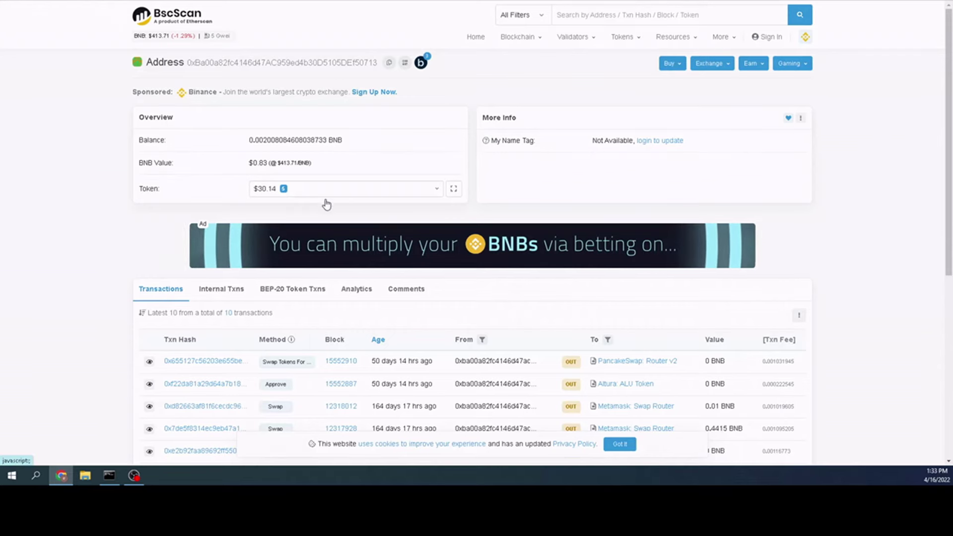
- Recheck the Million (MM) BEP-20 holdings and open the address's Blockscan multichain results
left_click(392, 193)
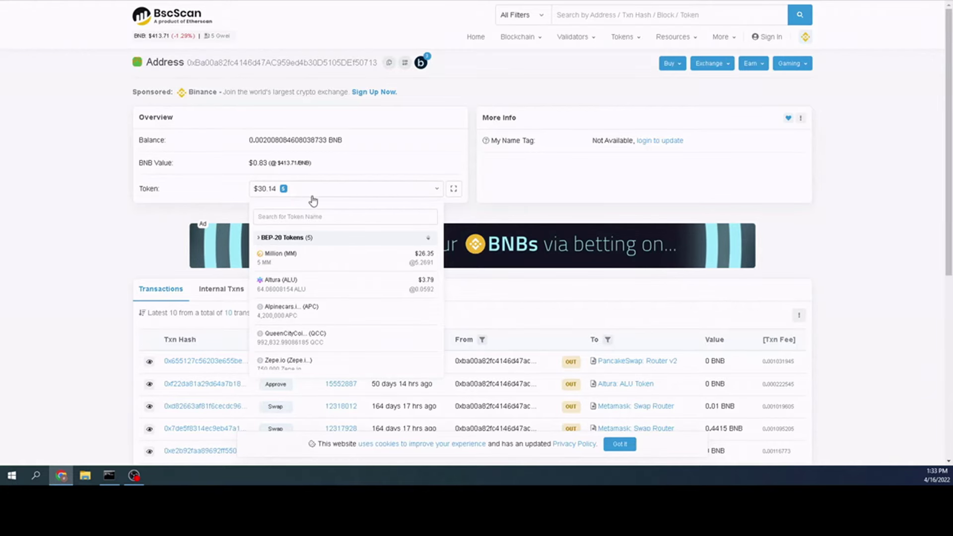
left_click(127, 231)
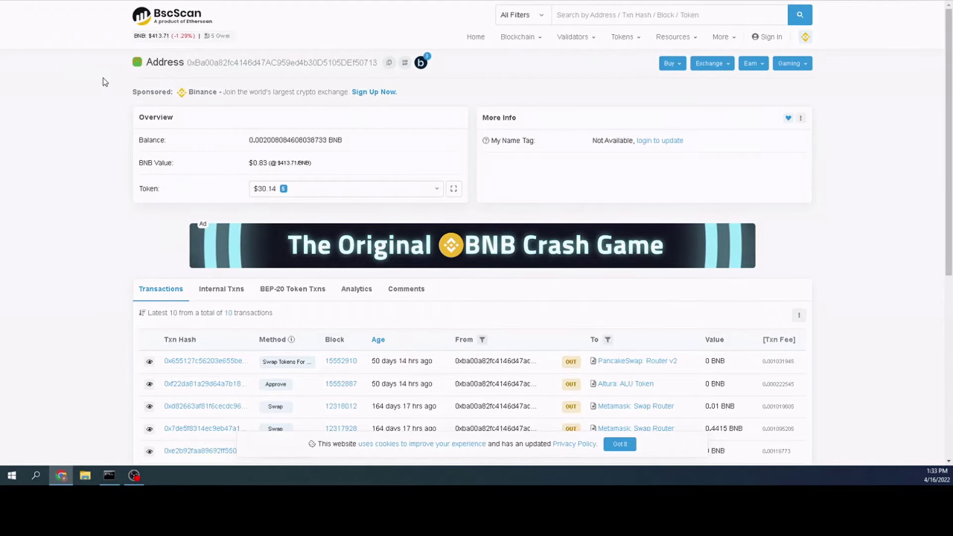
left_click(421, 66)
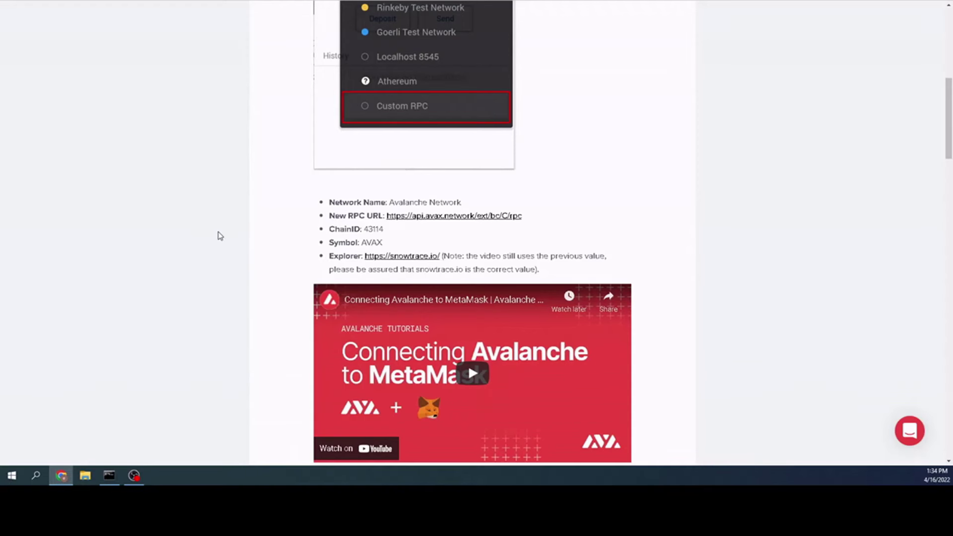
- Open MetaMask's Add a network form from the network list
scroll(218, 225, "up", 8)
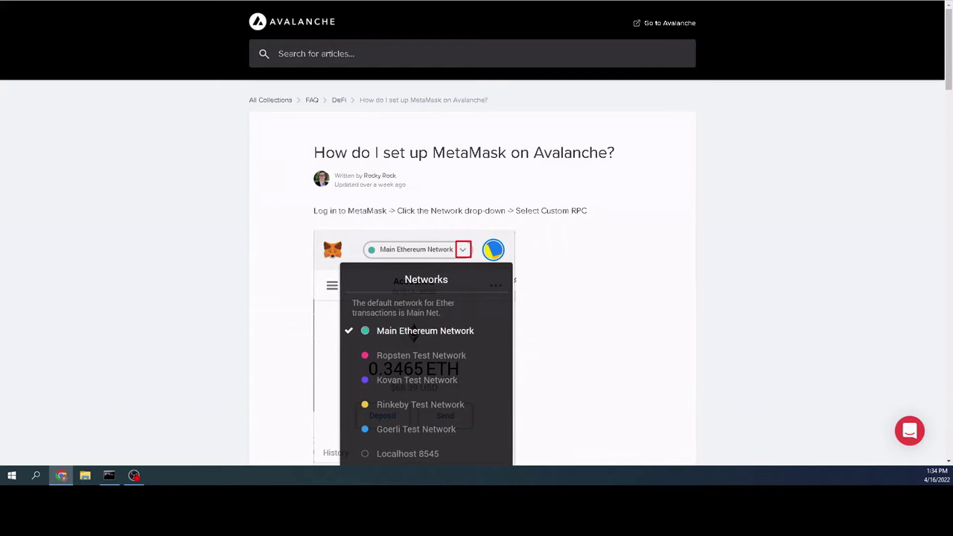
key("alt+shift+m")
left_click(838, 4)
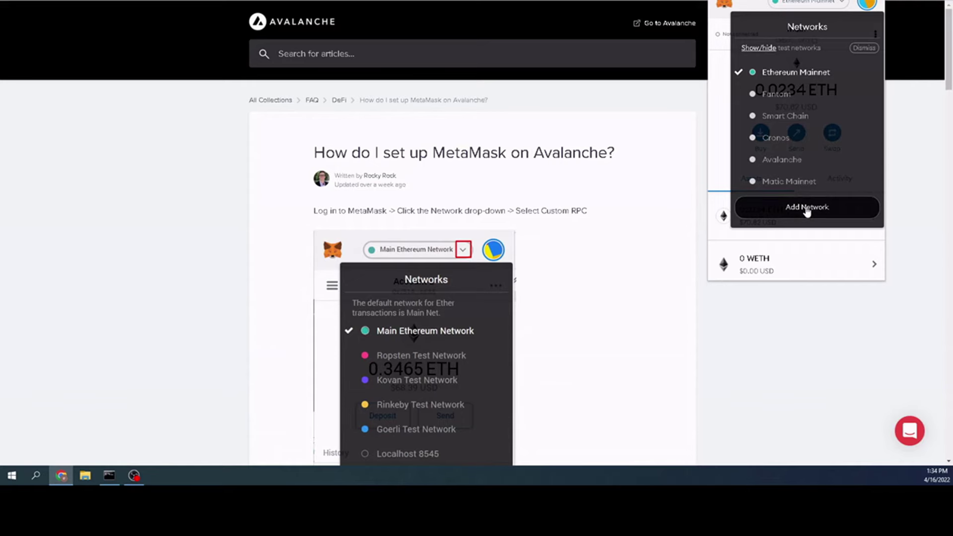
left_click(806, 209)
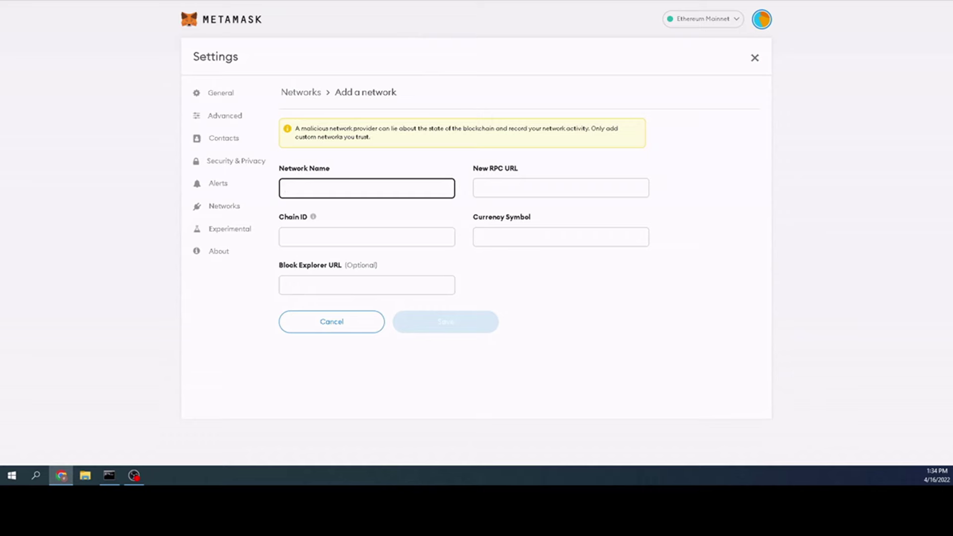
- Find the Avalanche settings in the help article: Chain ID 43114, symbol AVAX
key("ctrl+Tab")
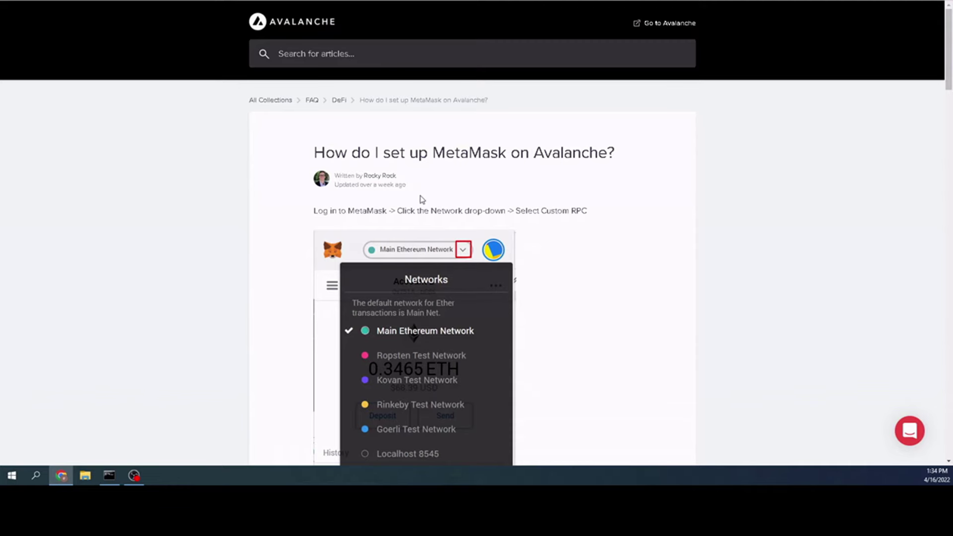
scroll(420, 199, "down", 3)
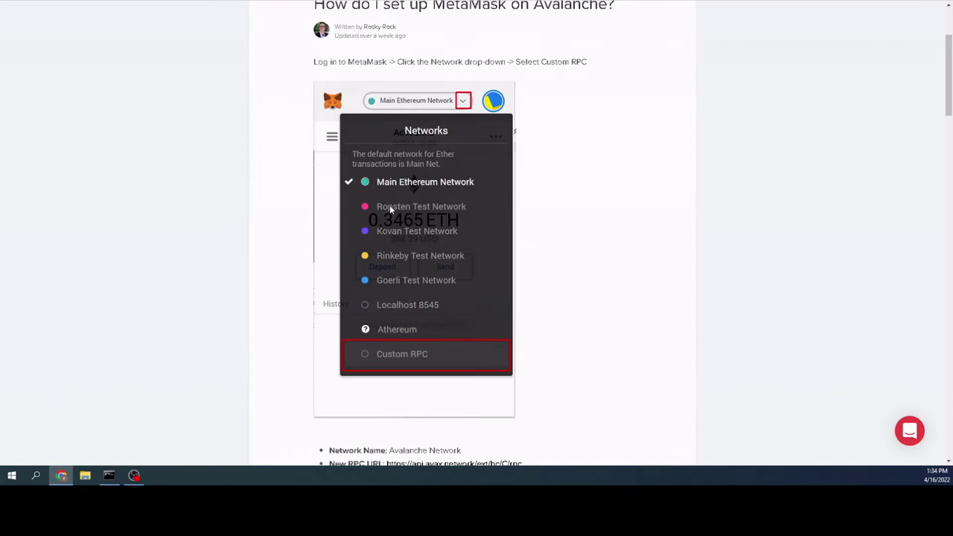
scroll(390, 209, "down", 3)
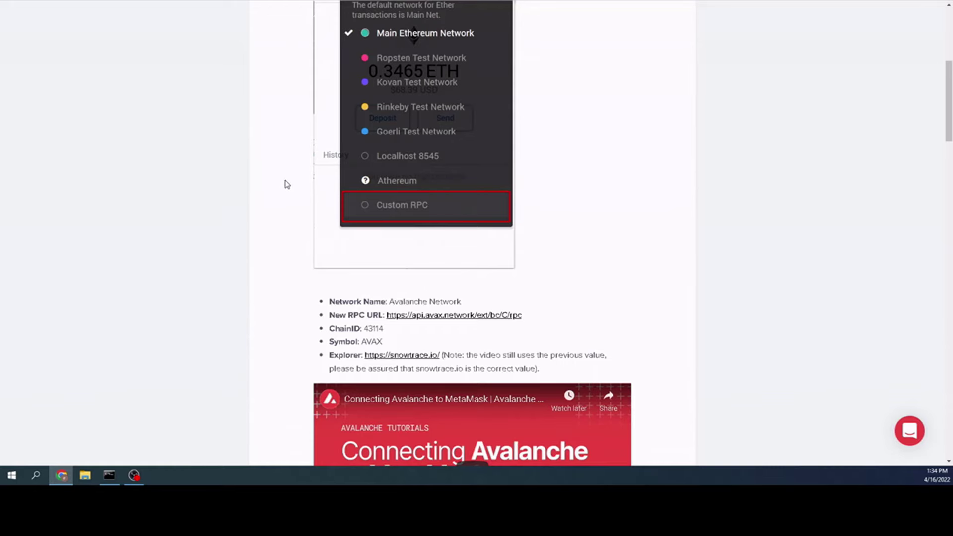
scroll(287, 185, "up", 2)
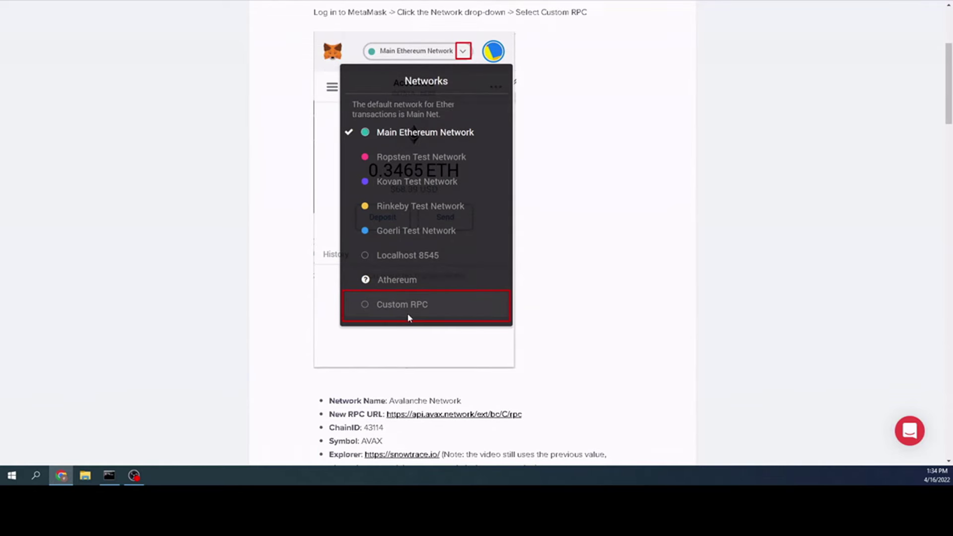
scroll(306, 269, "down", 3)
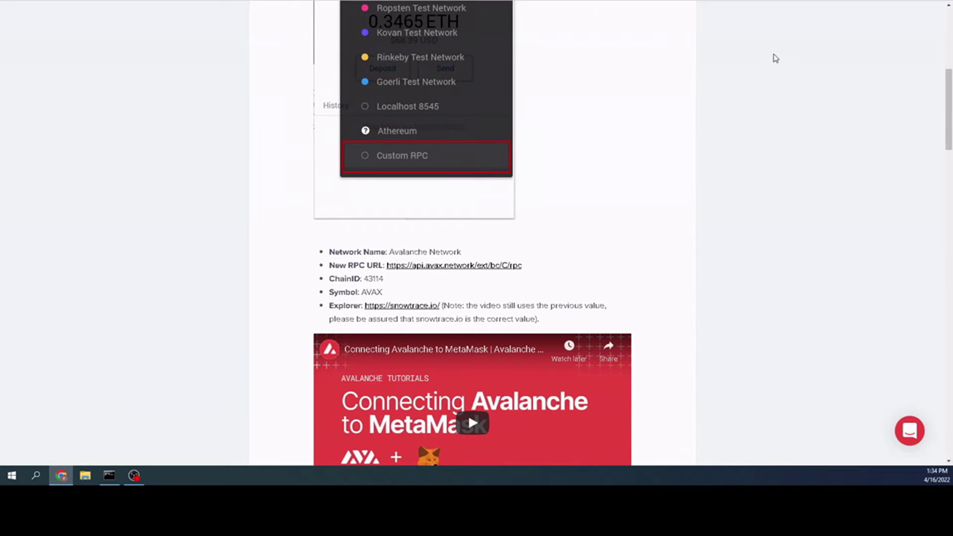
scroll(392, 293, "down", 2)
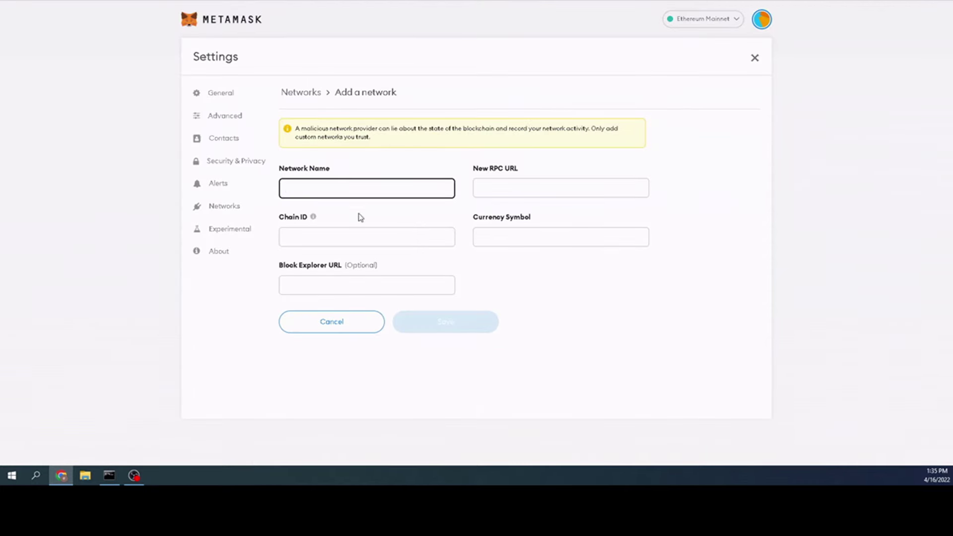
left_click(320, 242)
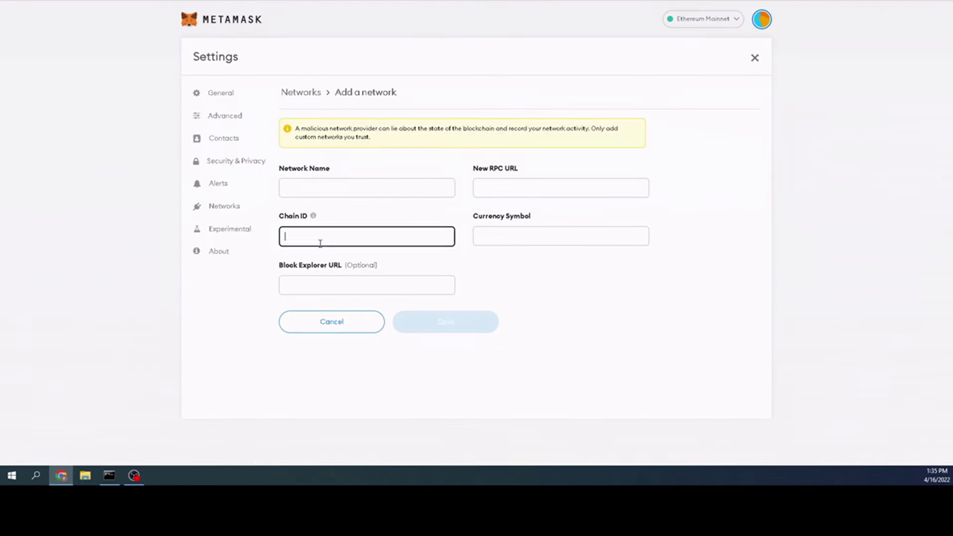
left_click(563, 233)
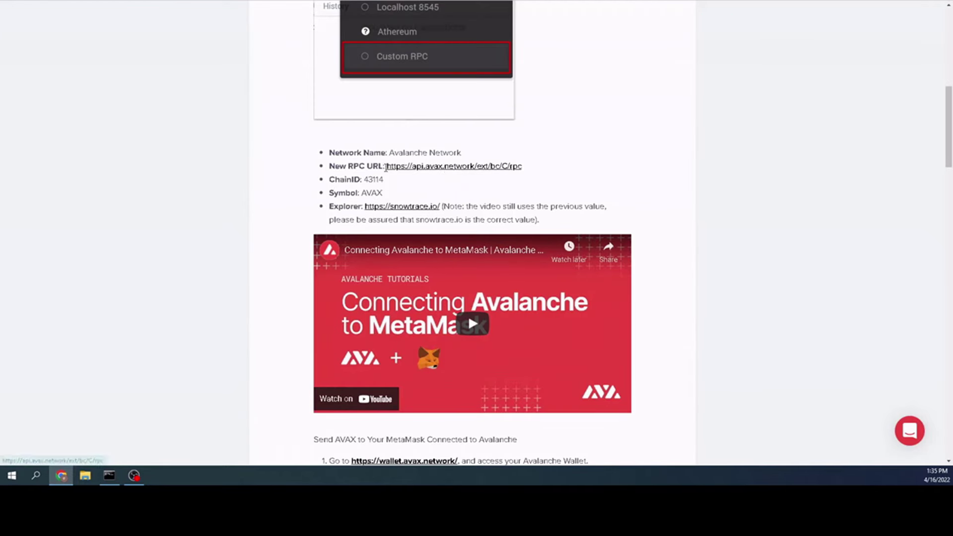
left_click_drag(386, 166, 525, 167)
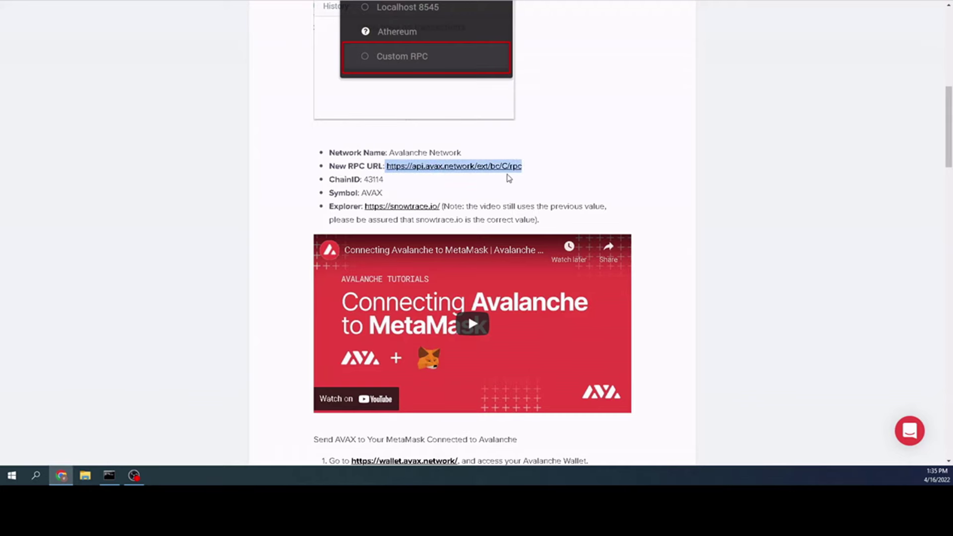
right_click(503, 166)
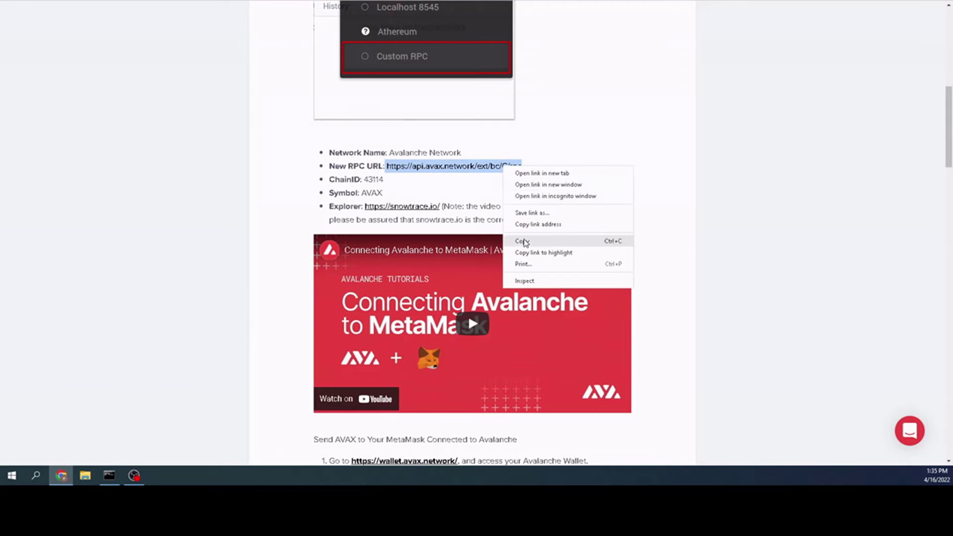
left_click(521, 241)
- Paste the Avalanche RPC URL into MetaMask's New RPC URL field, then reopen a fresh form
key("alt+Tab")
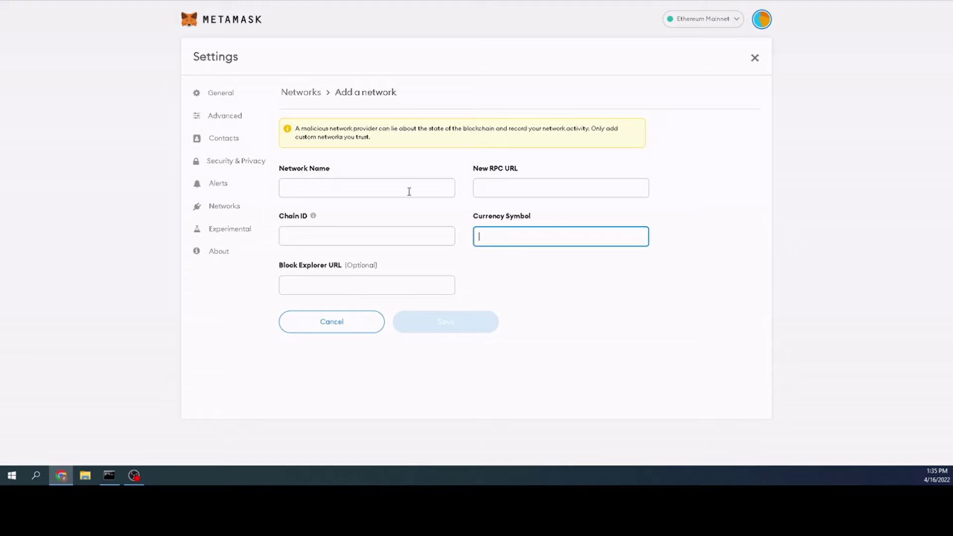
left_click(510, 191)
right_click(506, 190)
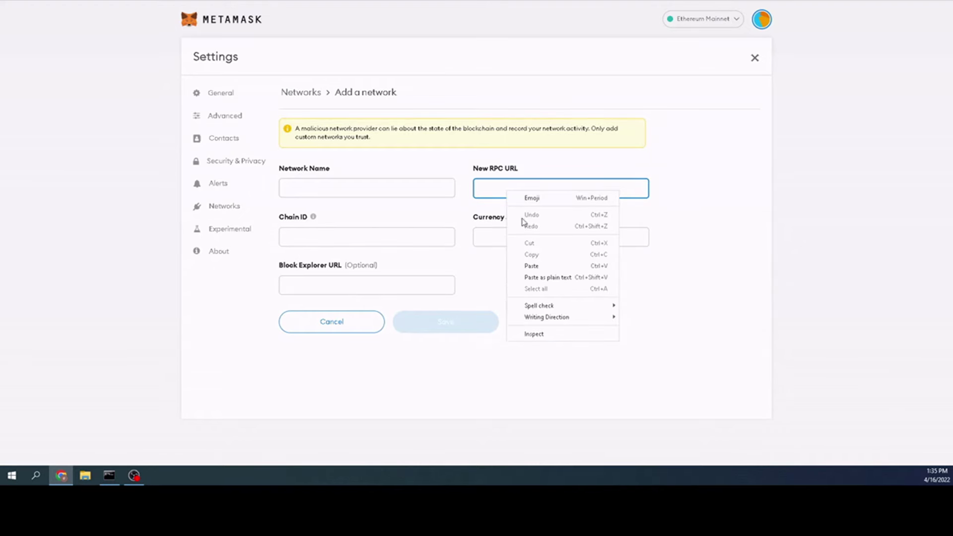
left_click(530, 266)
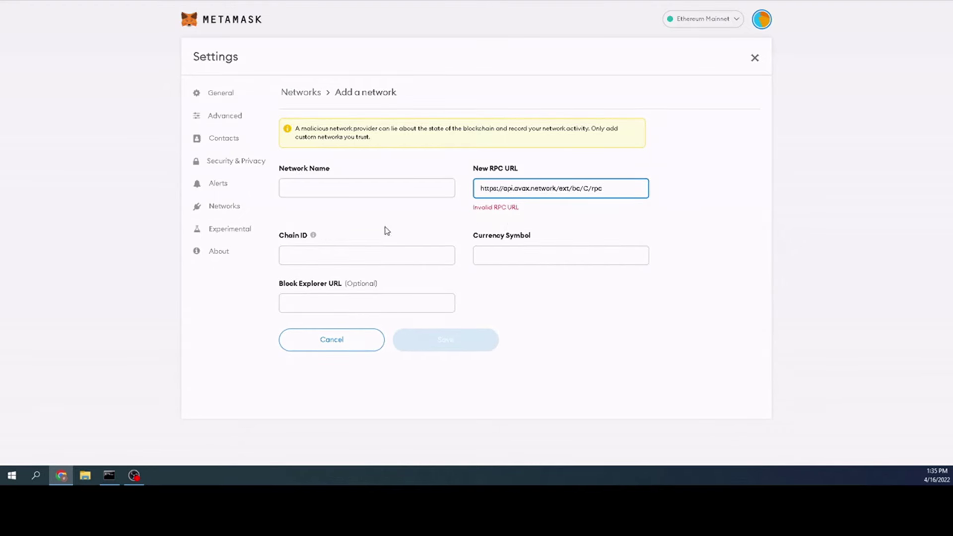
key("alt+Tab")
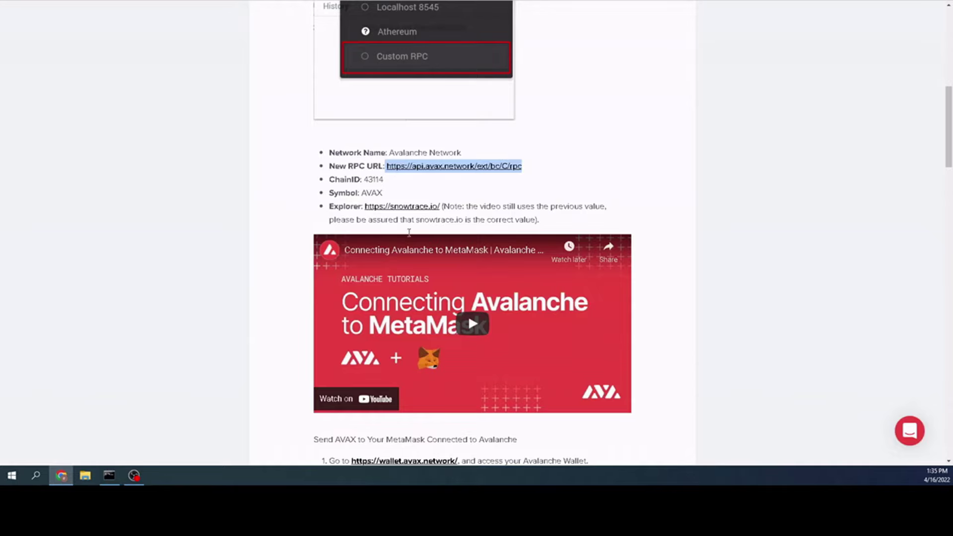
key("alt+Tab")
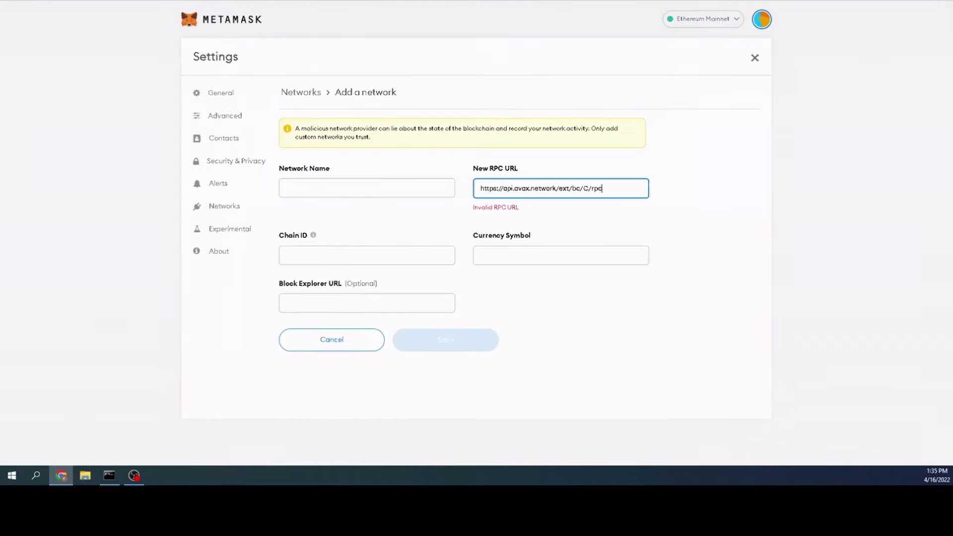
left_click(379, 306)
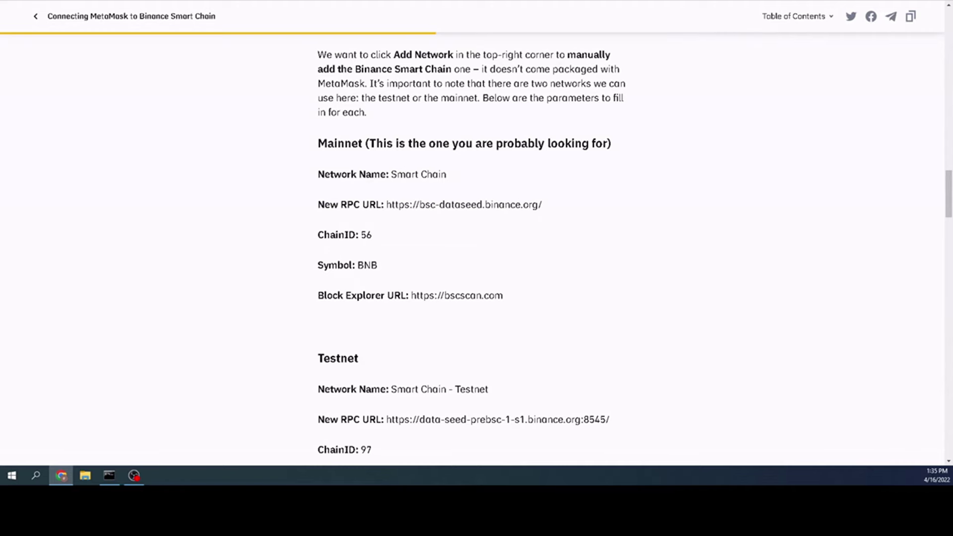
left_click(858, 2)
left_click(843, 3)
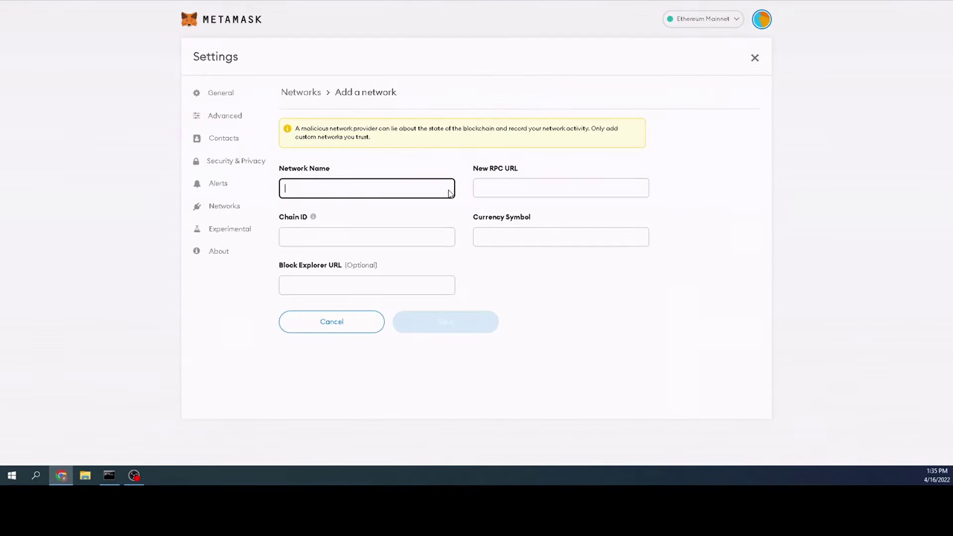
key("ctrl+Tab")
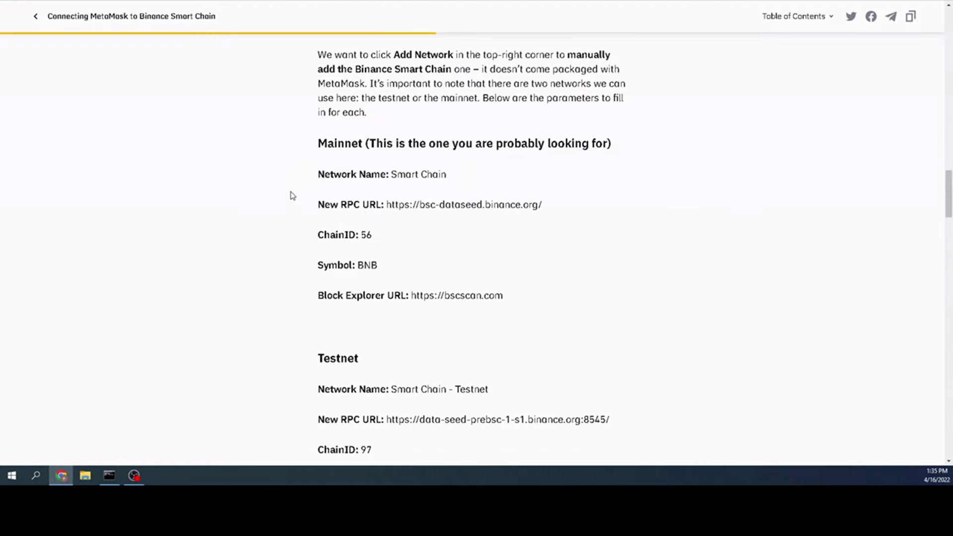
scroll(293, 195, "up", 20)
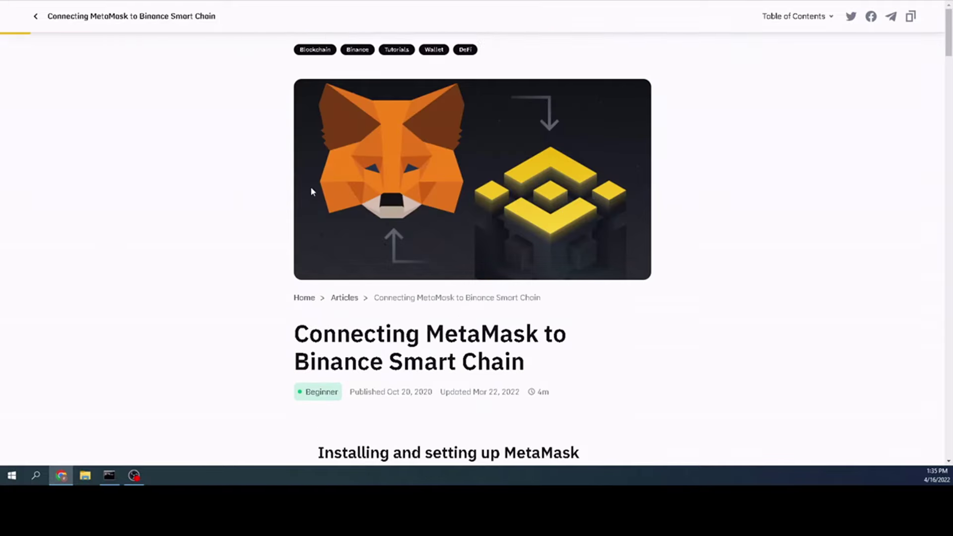
scroll(213, 189, "down", 15)
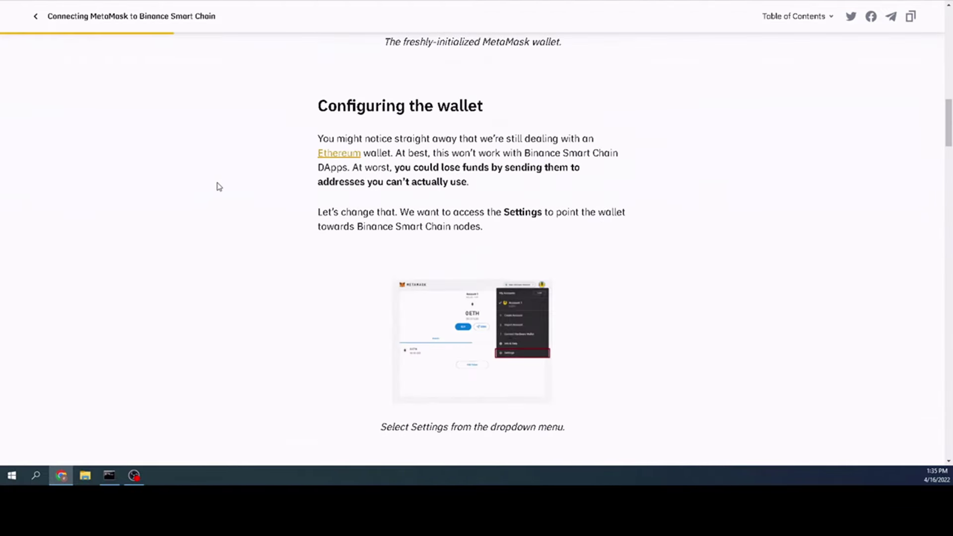
scroll(216, 186, "down", 15)
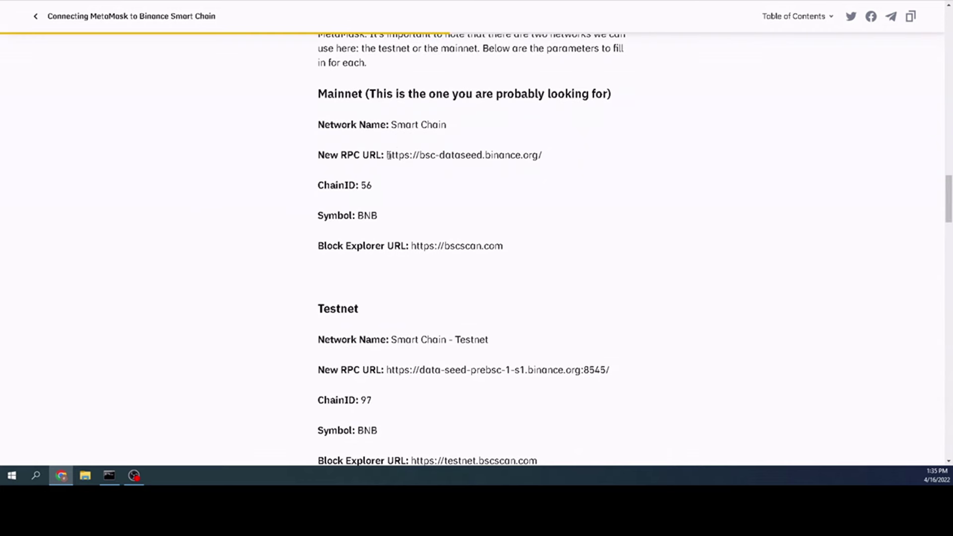
left_click_drag(388, 155, 558, 156)
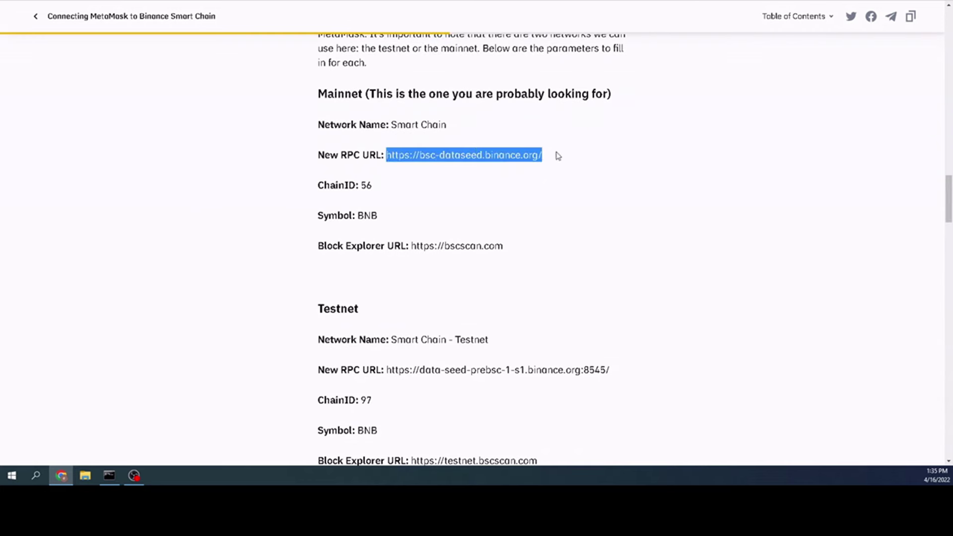
right_click(531, 159)
left_click(535, 164)
- Paste the Binance RPC URL into MetaMask, revealing Smart Chain already uses it
key("ctrl+Tab")
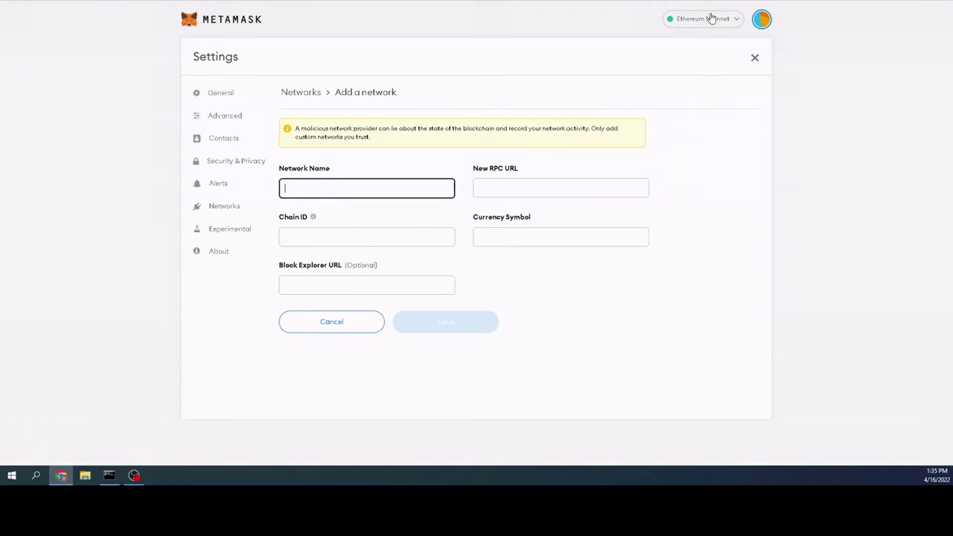
right_click(372, 184)
right_click(513, 196)
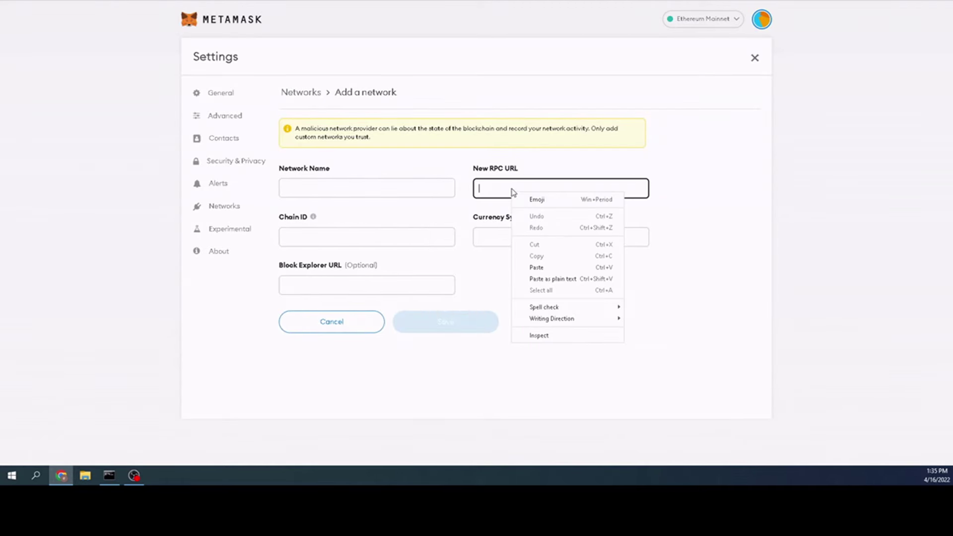
left_click(540, 264)
left_click(327, 188)
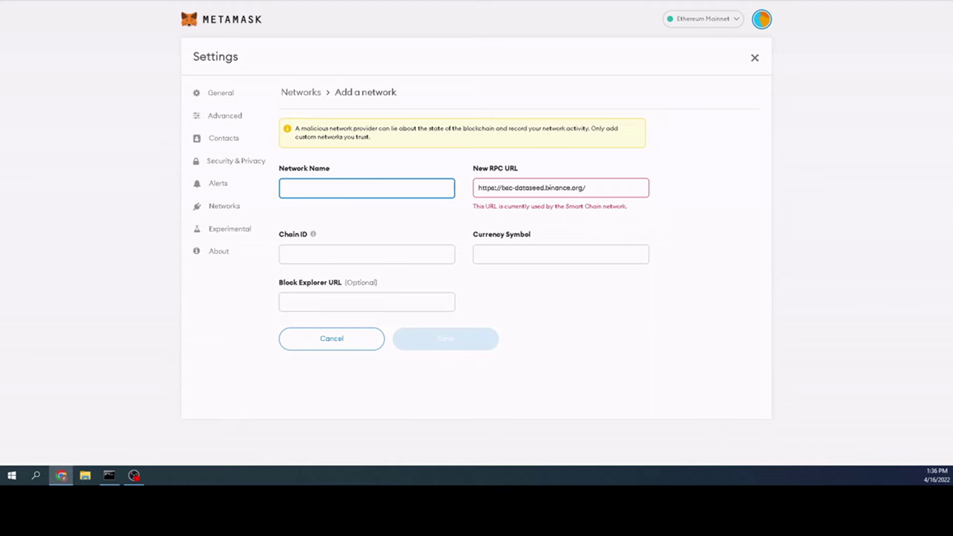
key("ctrl+Tab")
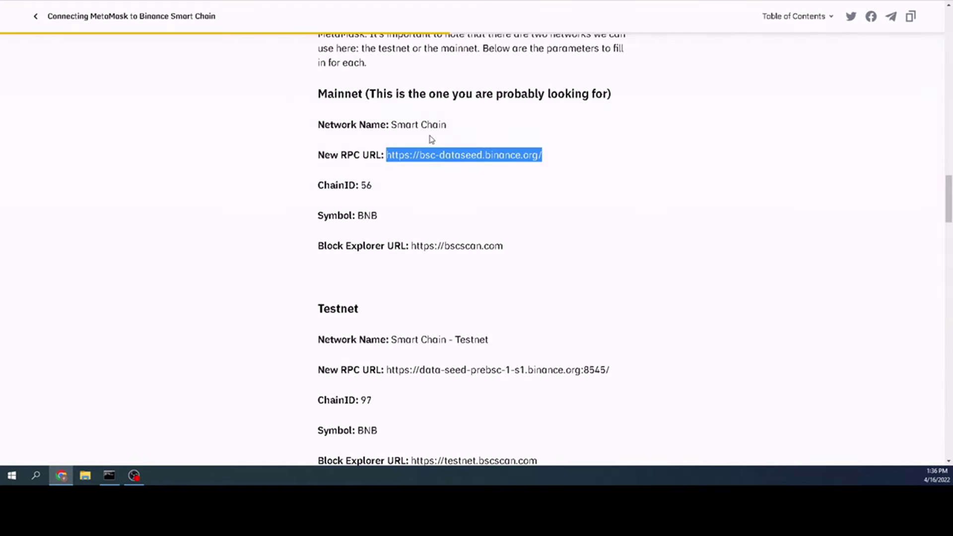
key("ctrl+Tab")
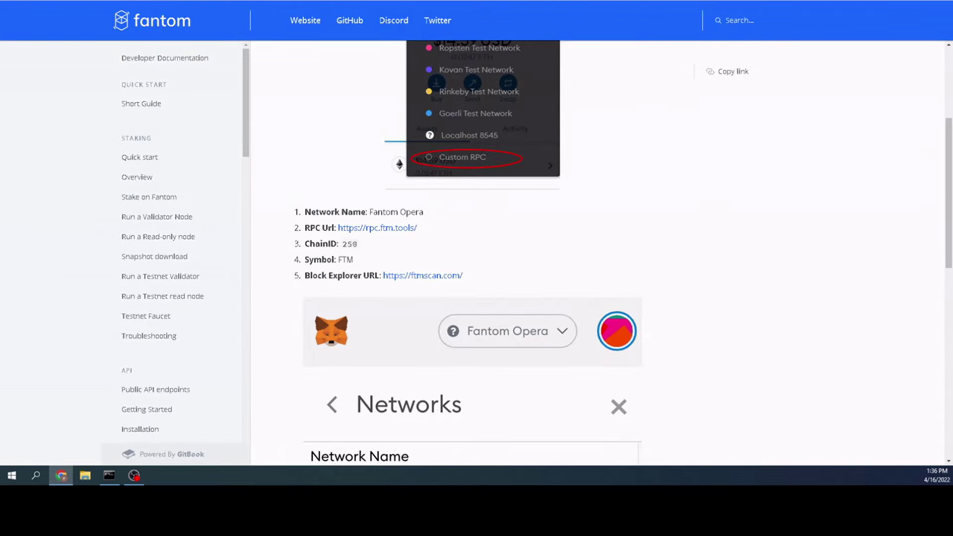
- Browse the Polygon and Cronos (Chain ID 25) setup guides, then open 1inch's network list
key("ctrl+Tab")
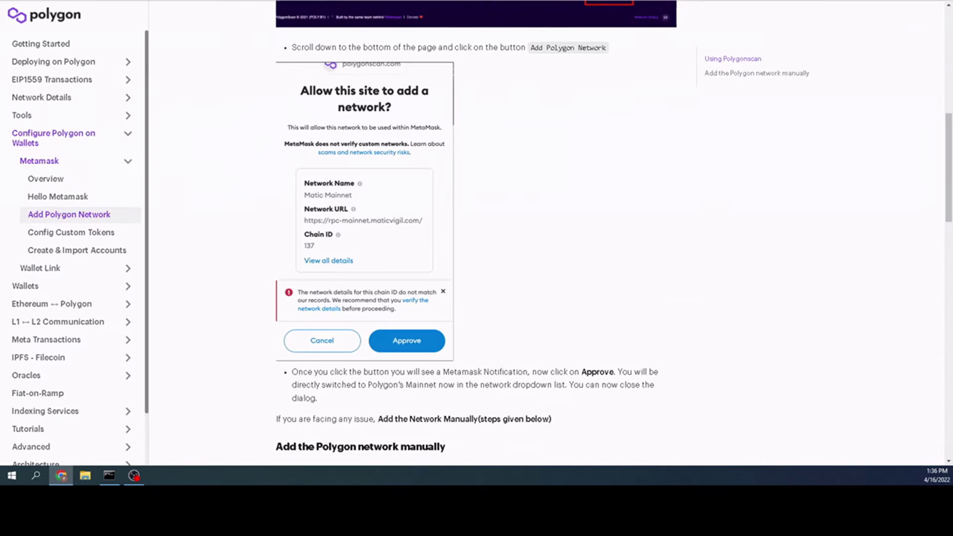
key("ctrl+Tab")
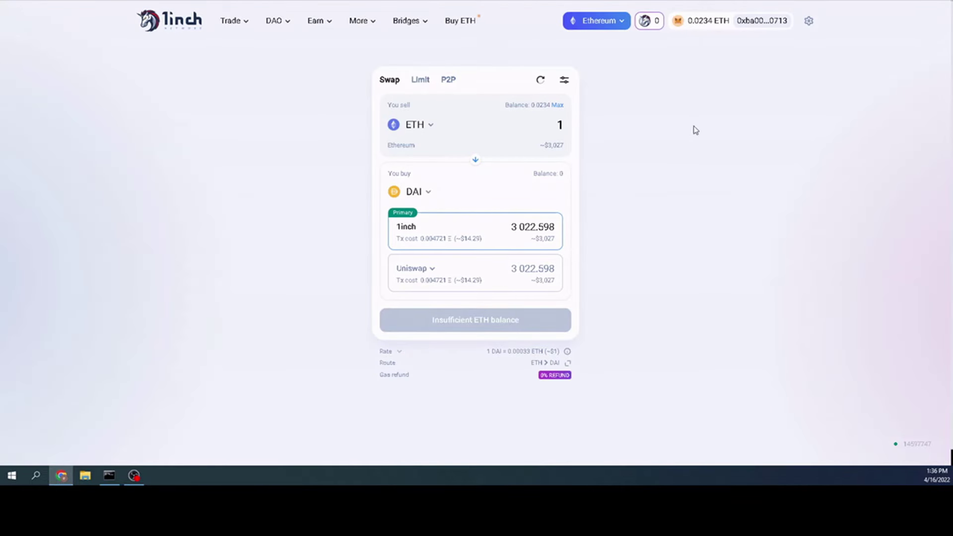
left_click(614, 28)
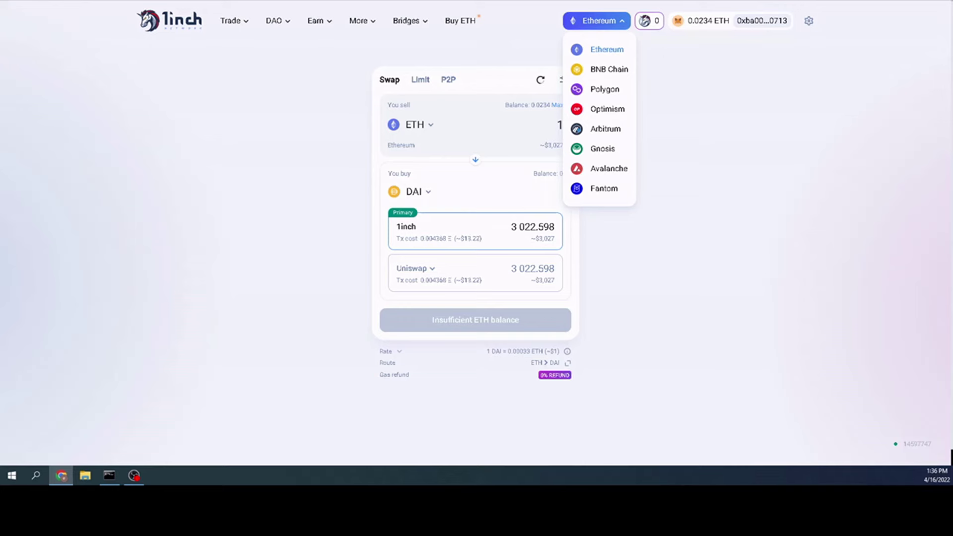
- Check MetaMask's list of saved networks, then close it
left_click(823, 2)
left_click(823, 4)
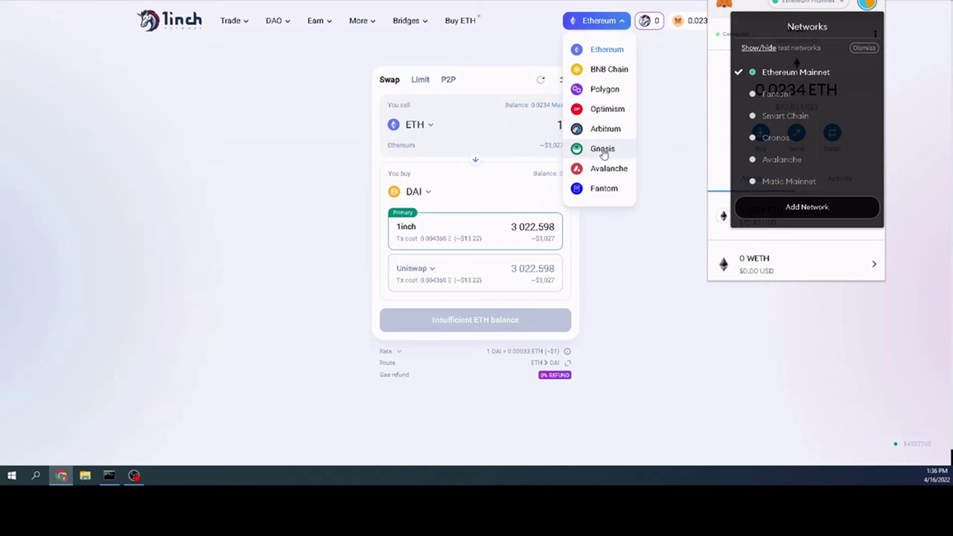
left_click(668, 121)
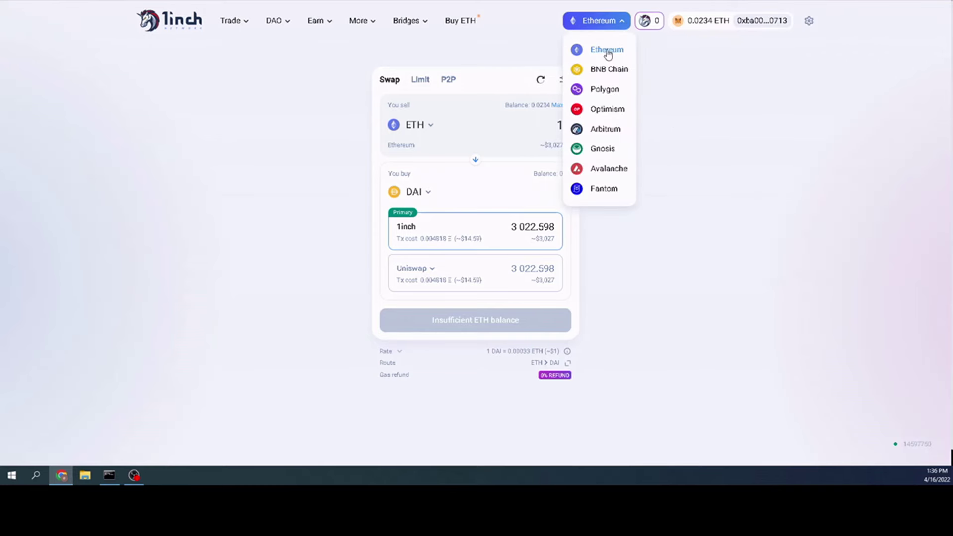
- Approve adding Optimism Mainnet to MetaMask and switch 1inch to Optimism
left_click(608, 109)
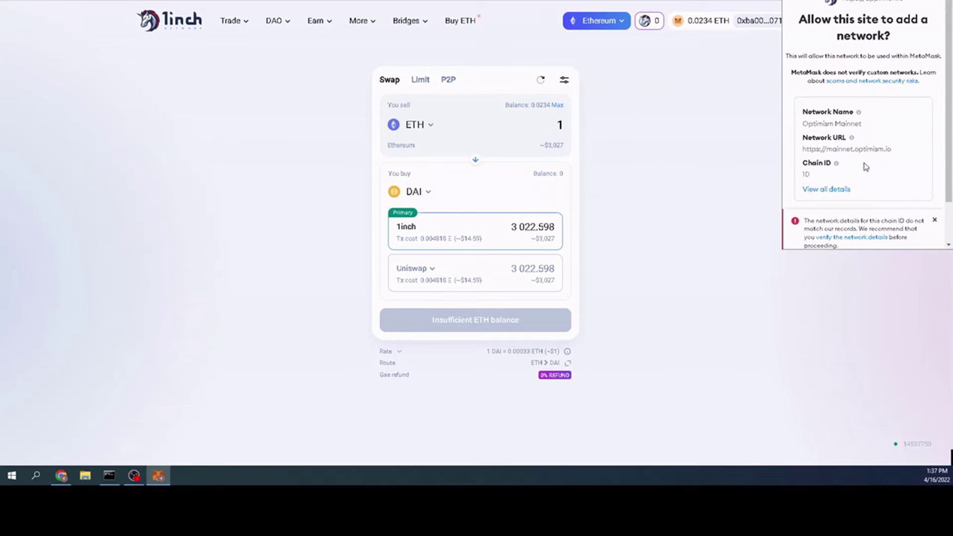
scroll(863, 175, "down", 2)
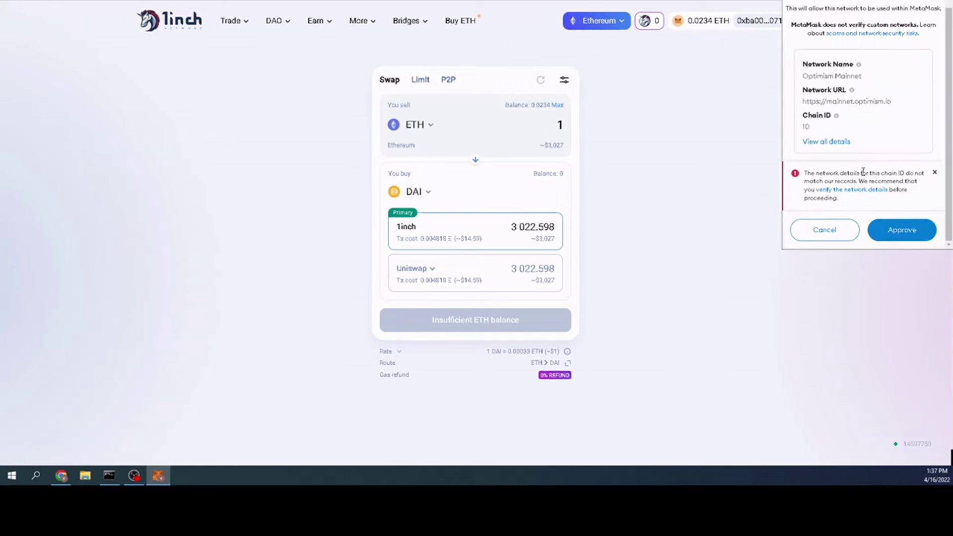
left_click(902, 229)
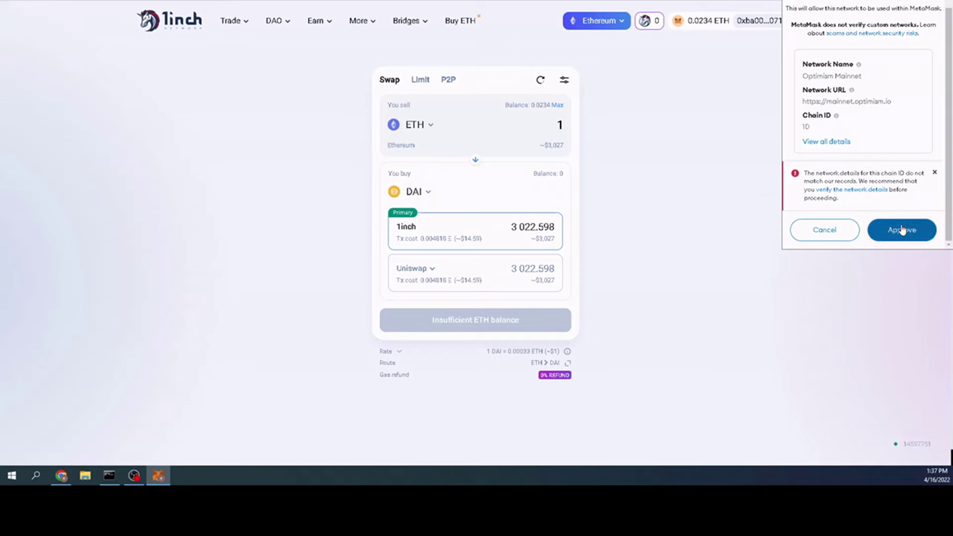
left_click(907, 231)
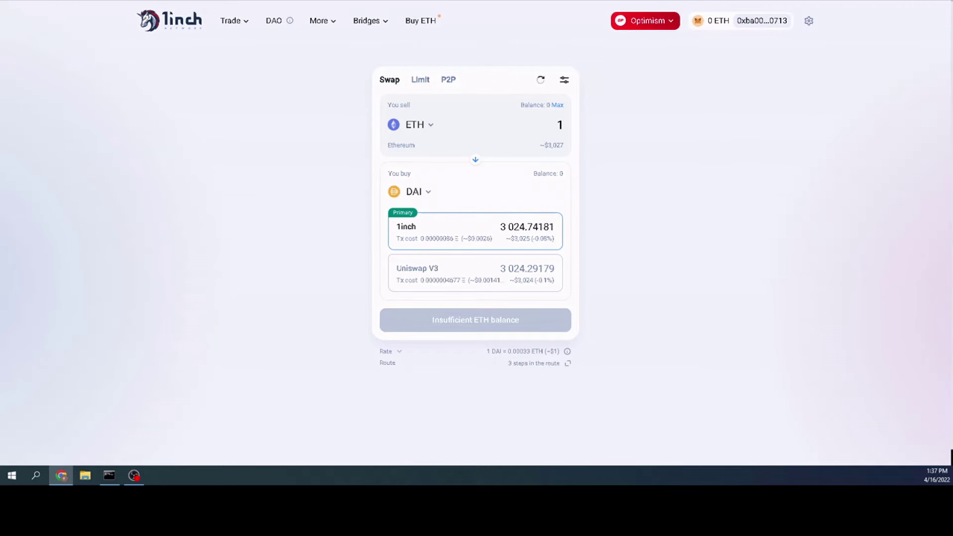
left_click(837, 5)
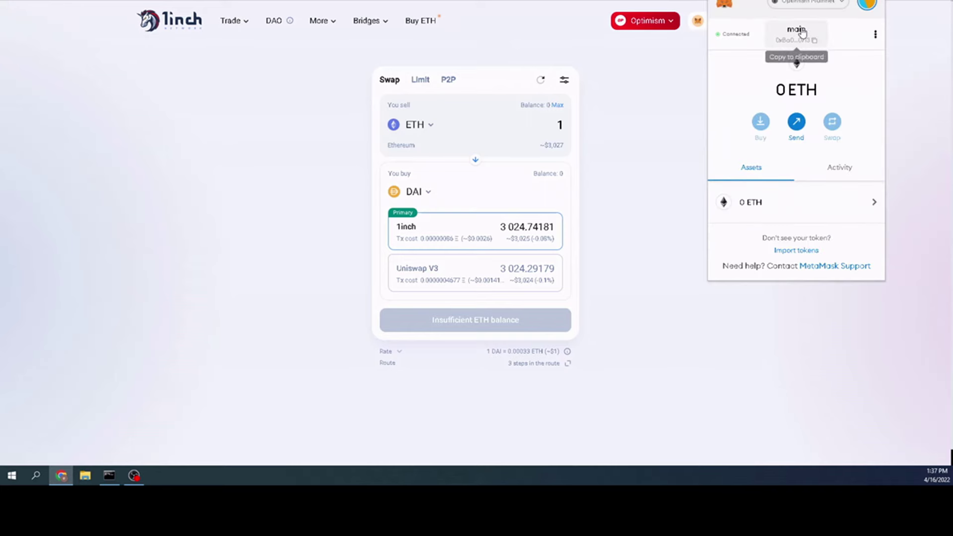
- Pick Arbitrum from 1inch's chain list, prompting MetaMask to add Arbitrum Mainnet (Chain ID 42161)
left_click(806, 4)
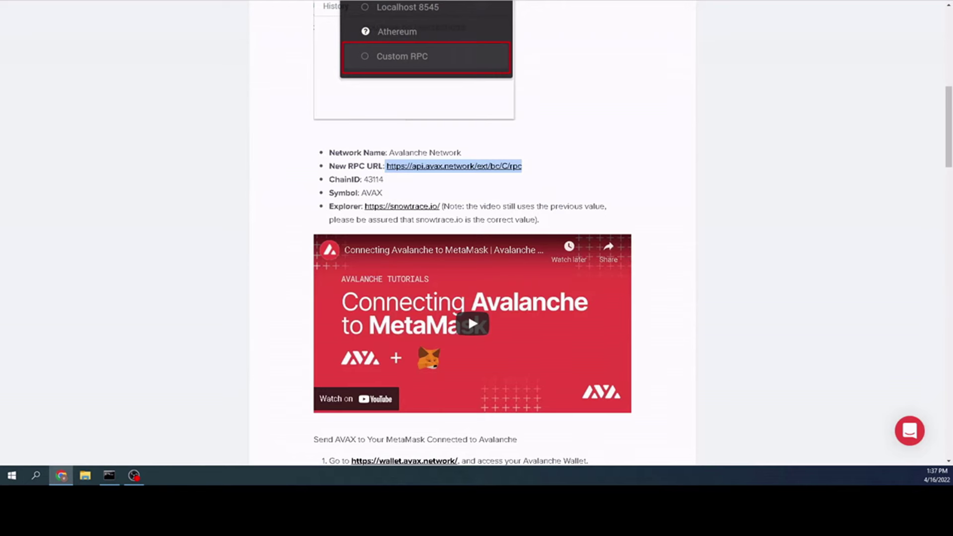
left_click(498, 192)
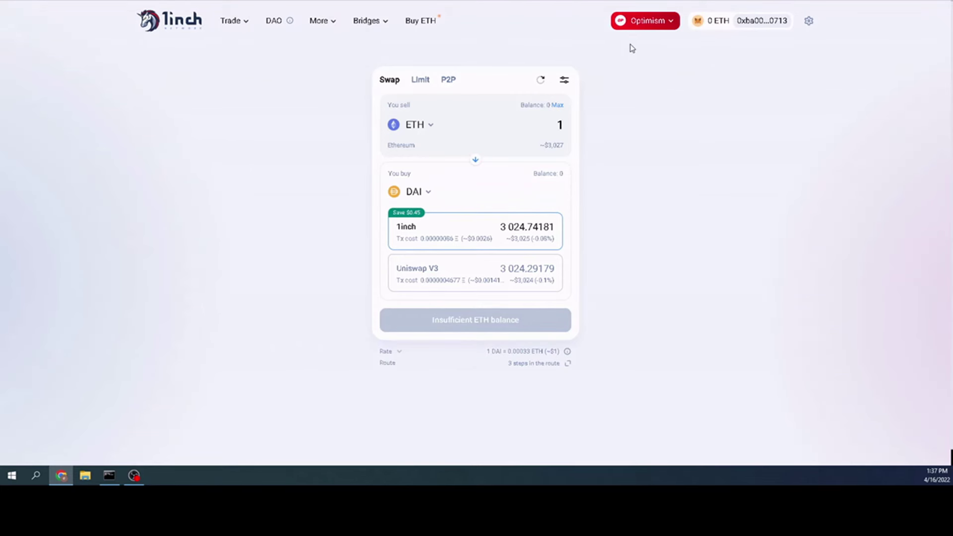
left_click(663, 28)
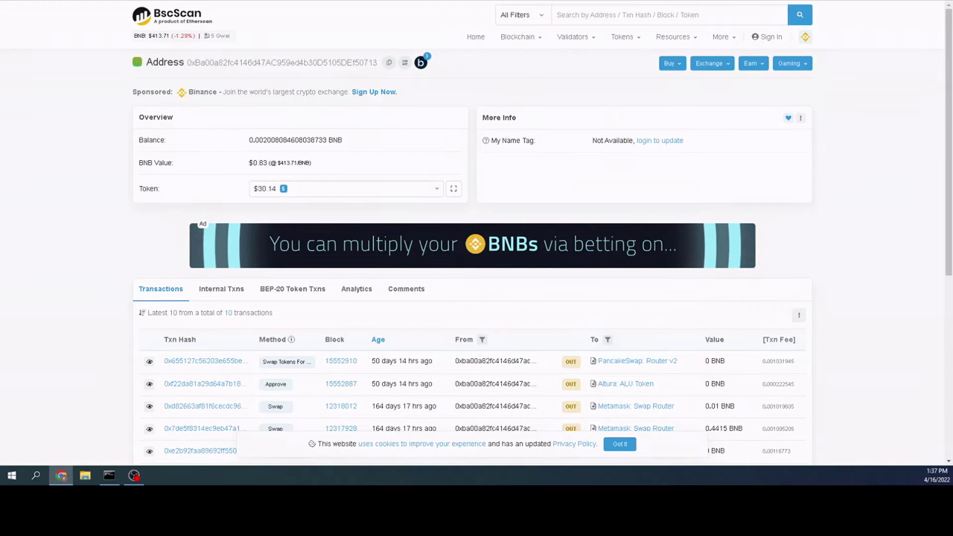
left_click(422, 63)
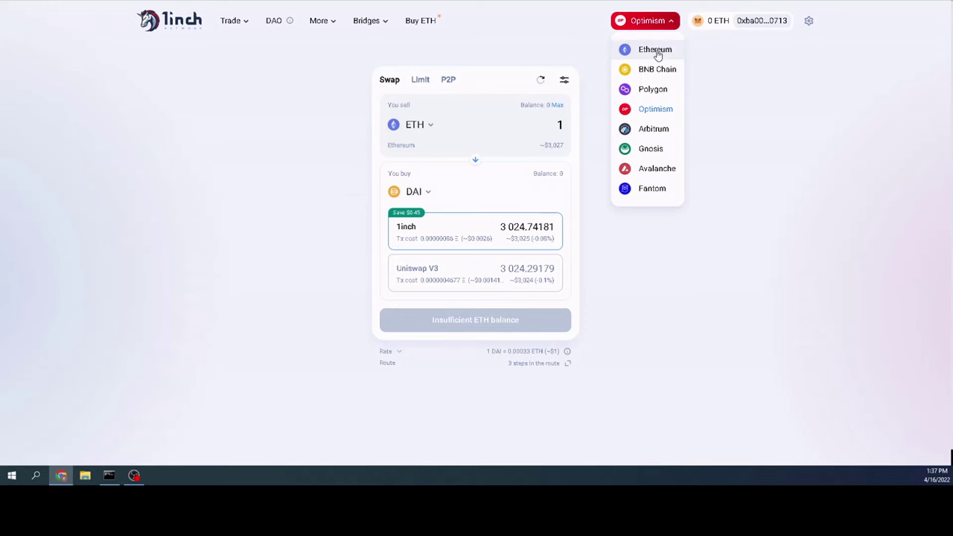
left_click(654, 129)
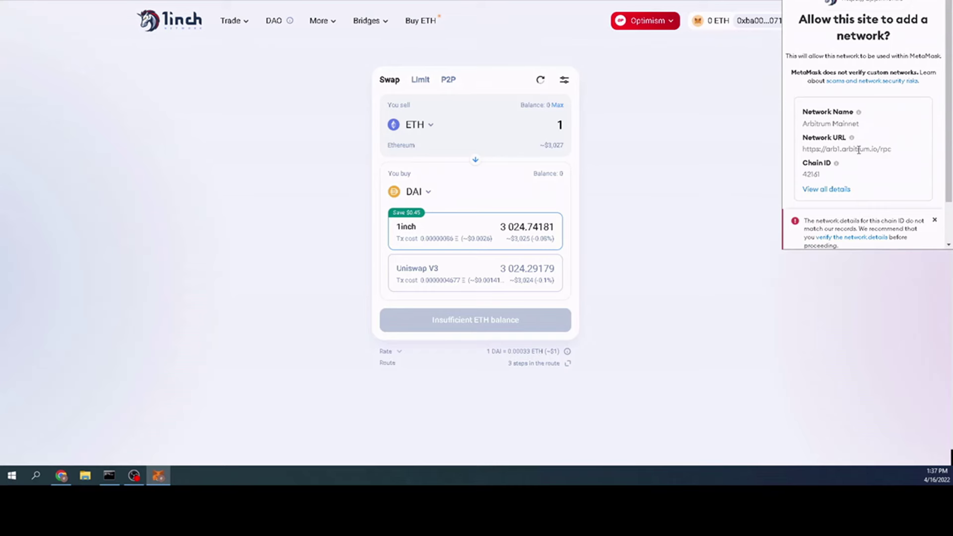
- Approve Arbitrum Mainnet in MetaMask and switch 1inch to Arbitrum
scroll(858, 149, "down", 1)
left_click(902, 229)
left_click(904, 229)
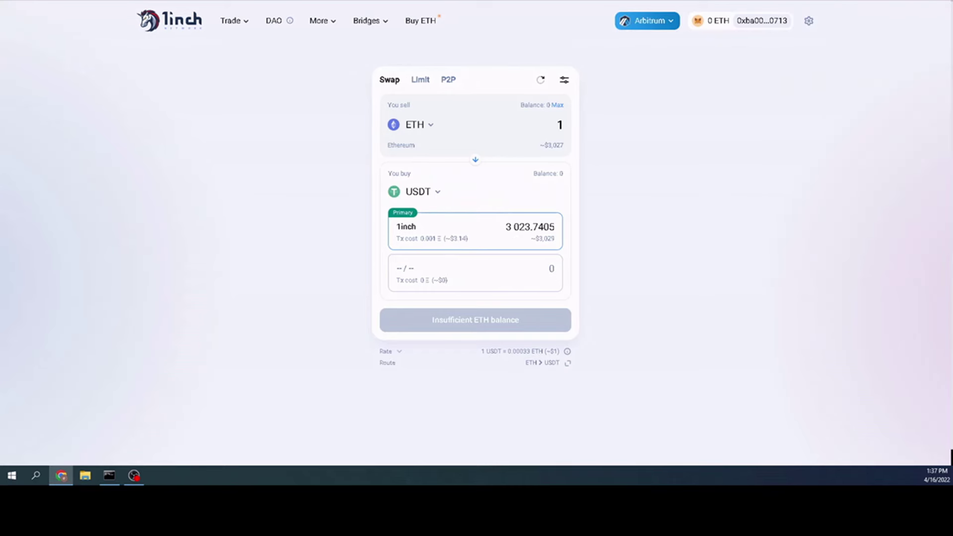
left_click(827, 6)
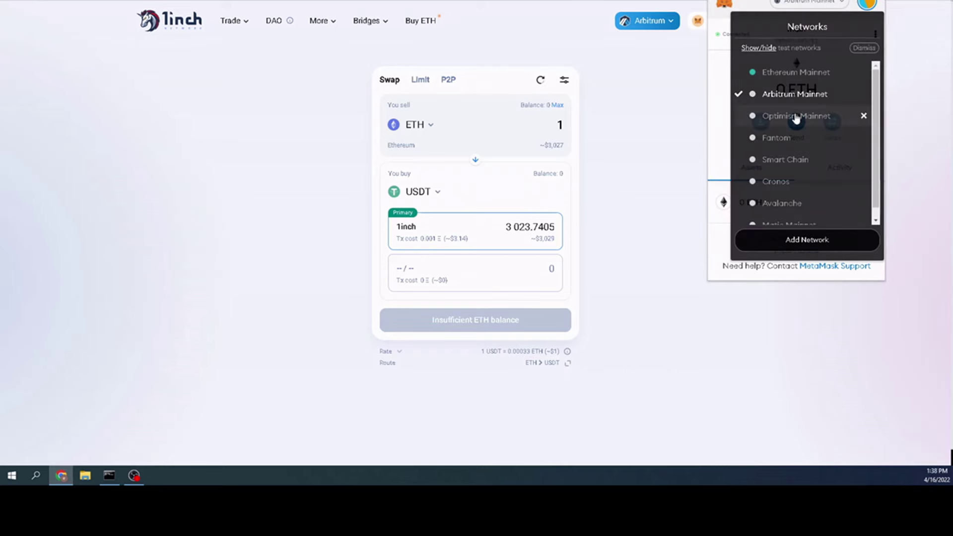
- Delete Optimism Mainnet from MetaMask and decline 1inch's request to re-add it
left_click(863, 117)
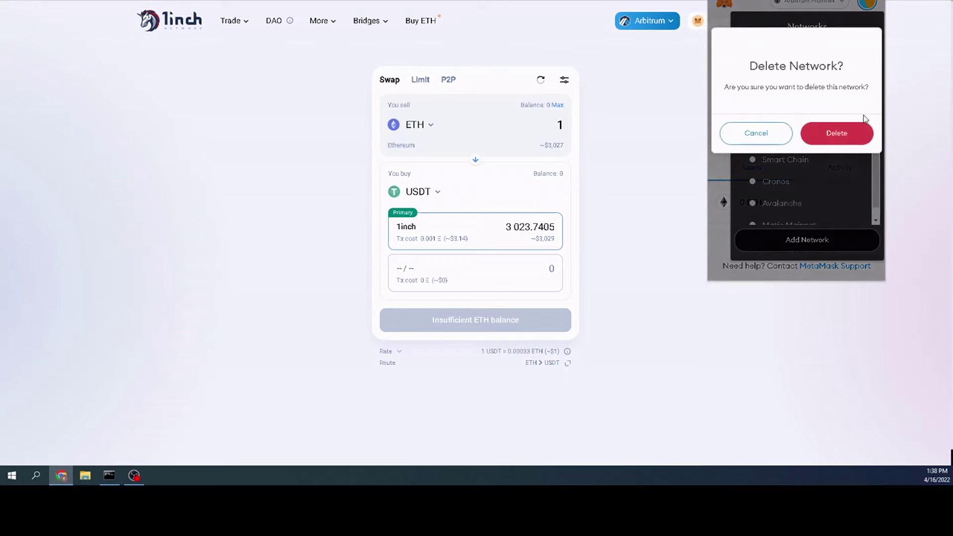
left_click(841, 134)
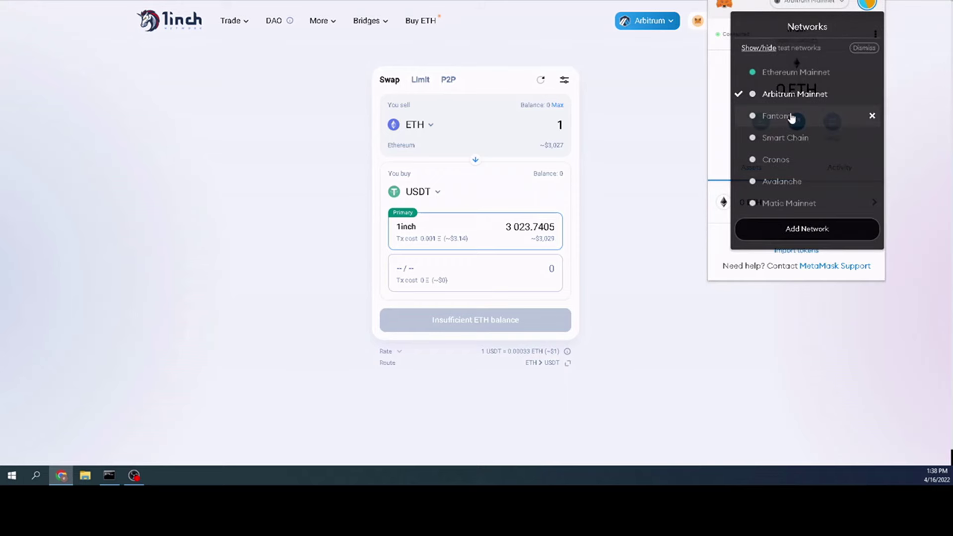
left_click(671, 21)
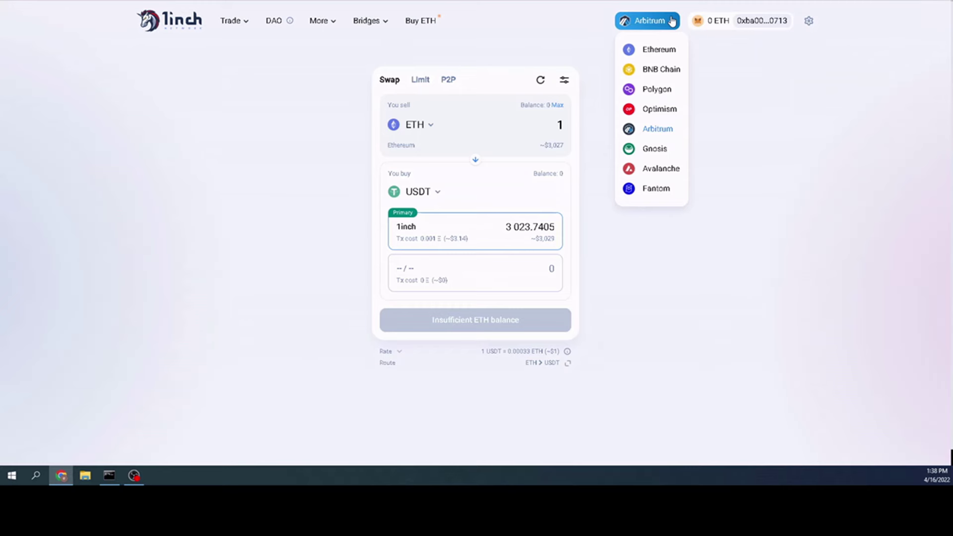
left_click(677, 107)
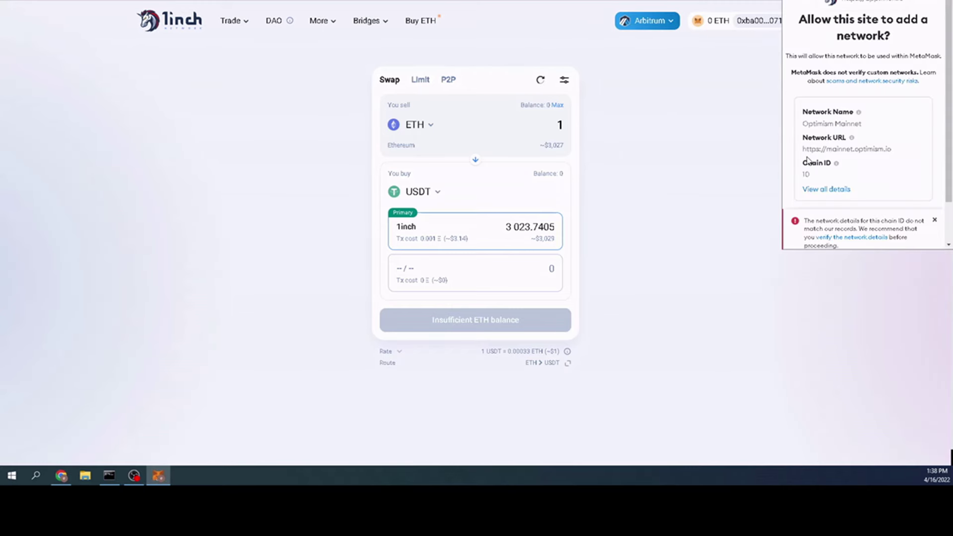
scroll(869, 160, "down", 1)
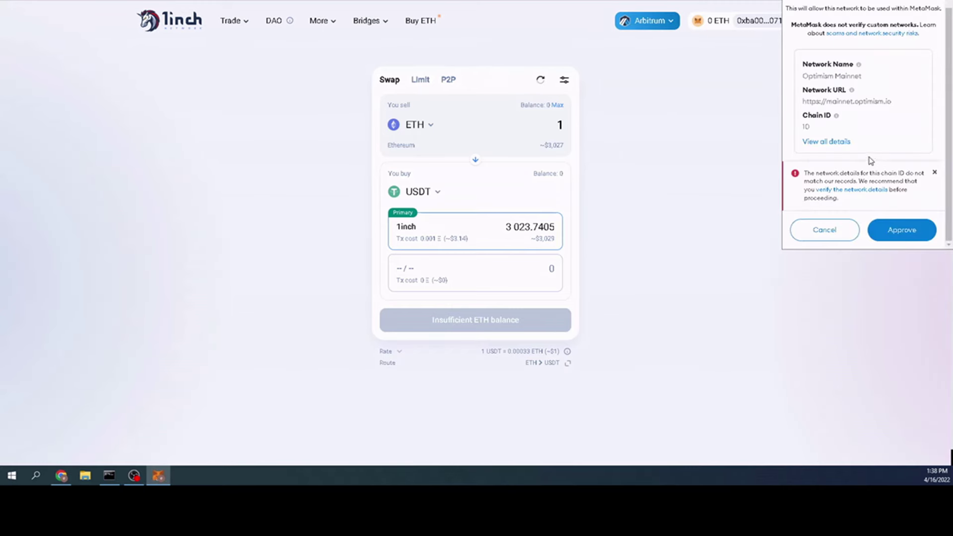
left_click(827, 229)
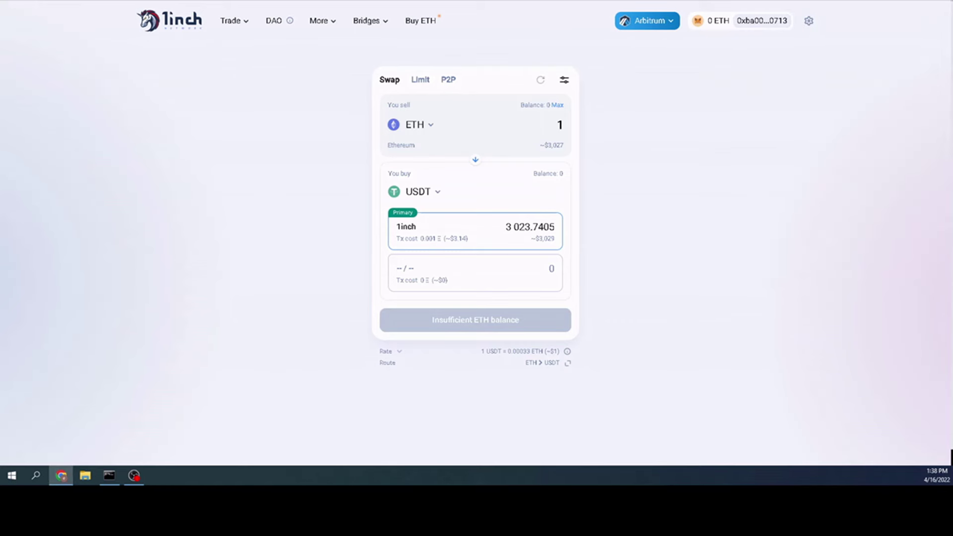
- Start adding a new network manually from MetaMask's Networks list
left_click(866, 1)
left_click(814, 4)
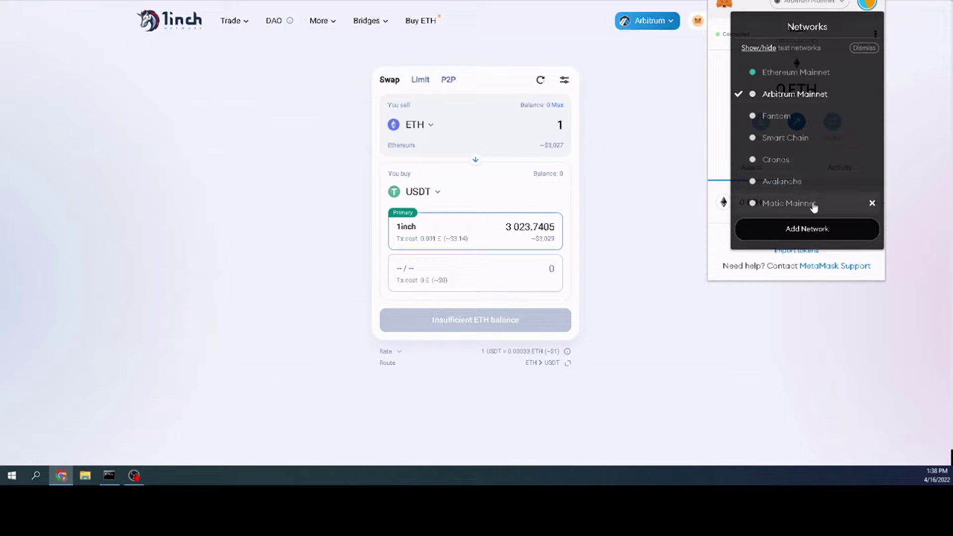
left_click(809, 227)
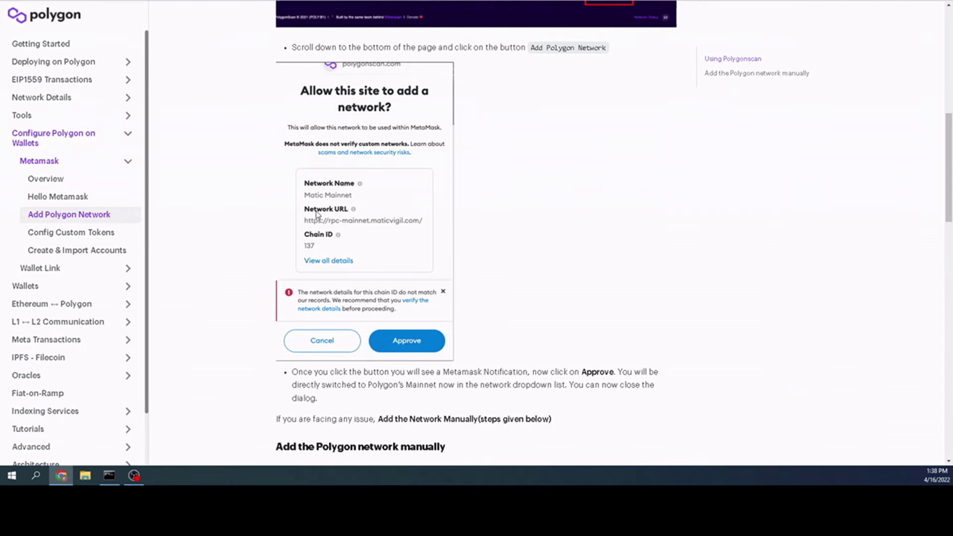
scroll(318, 210, "down", 5)
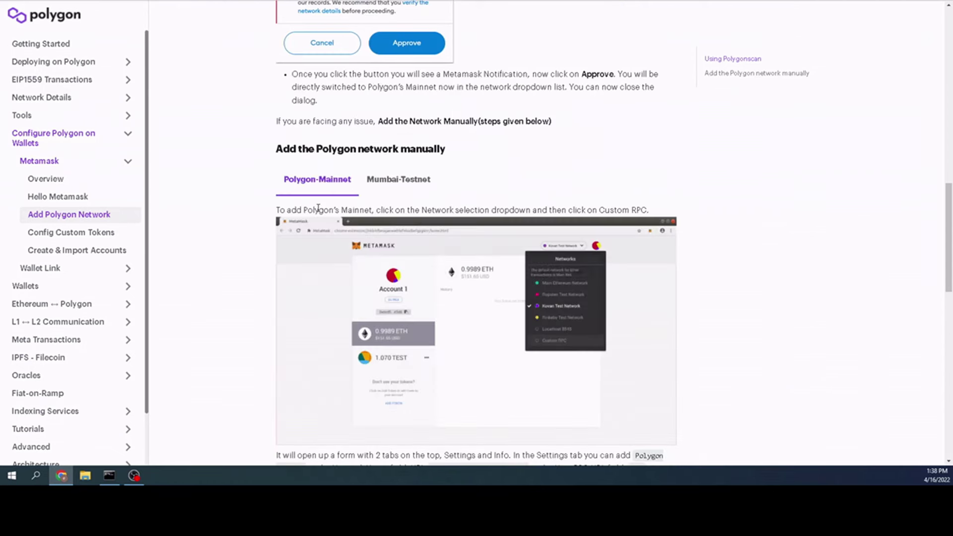
scroll(318, 210, "down", 8)
scroll(312, 208, "up", 3)
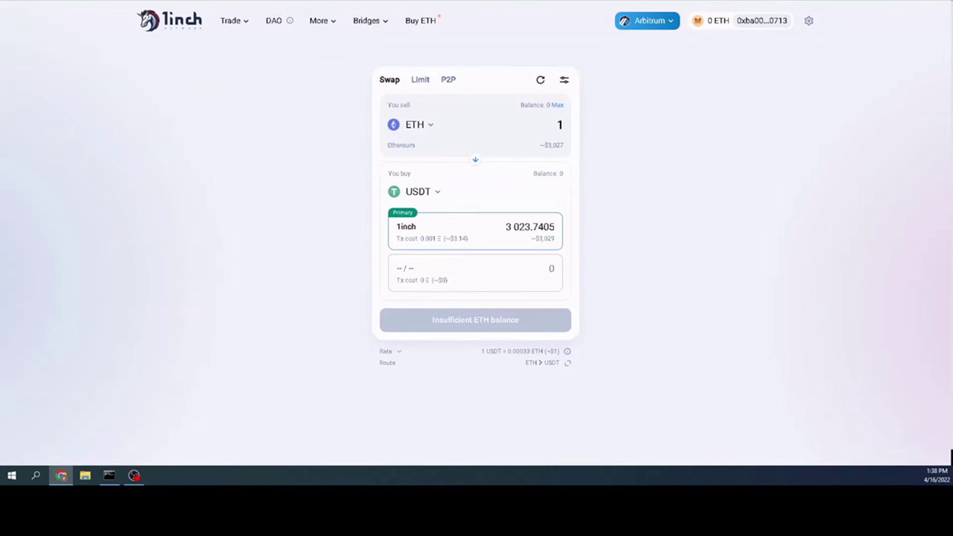
left_click(672, 23)
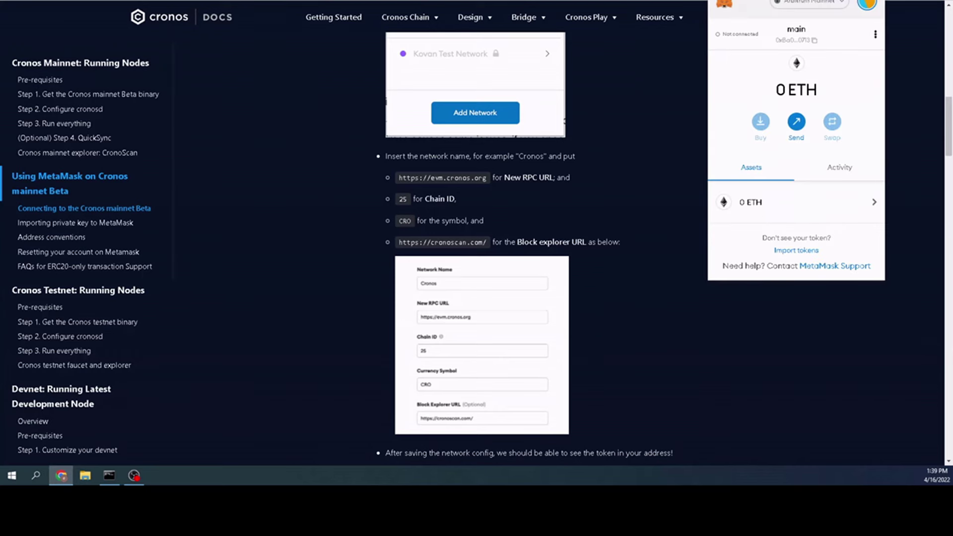
- Switch MetaMask to Smart Chain and list the address's five BEP-20 tokens on BscScan
left_click(823, 2)
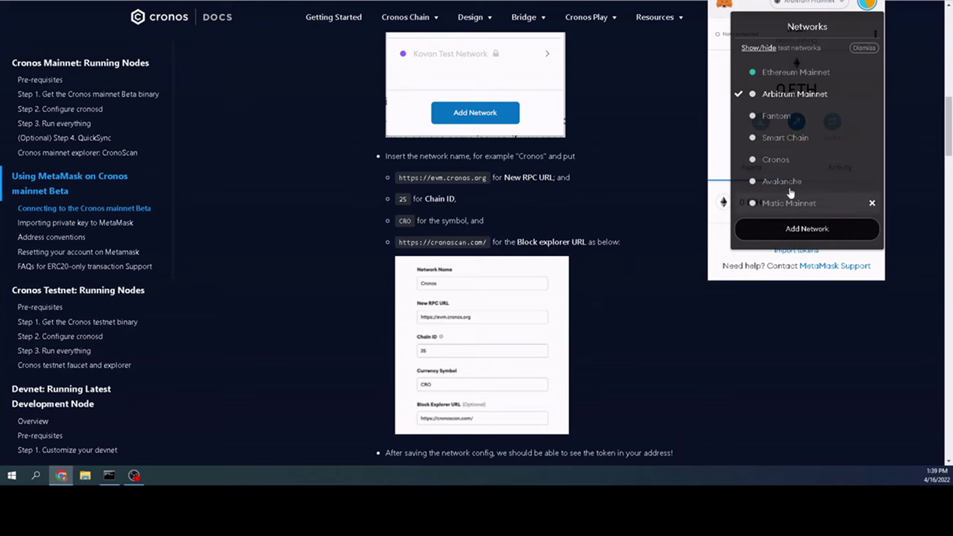
left_click(789, 139)
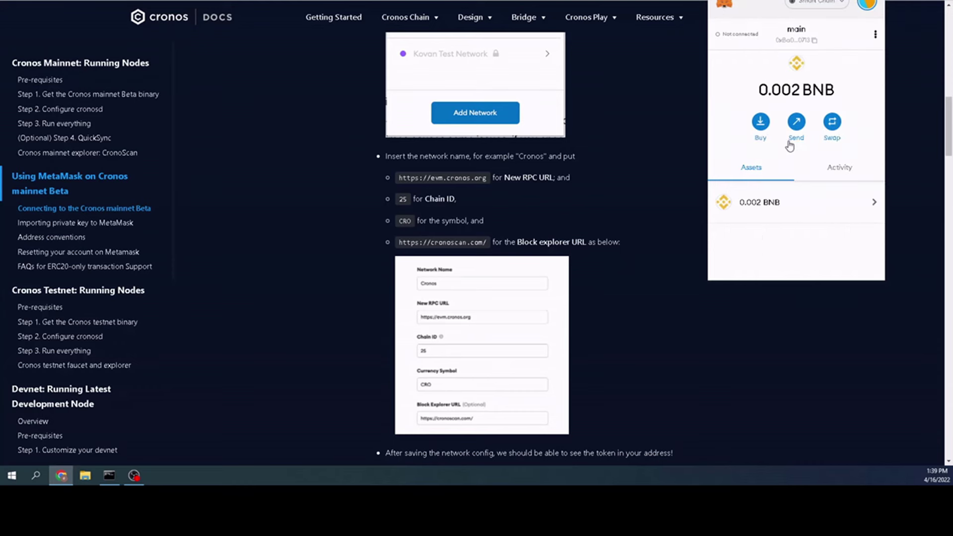
scroll(797, 149, "down", 3)
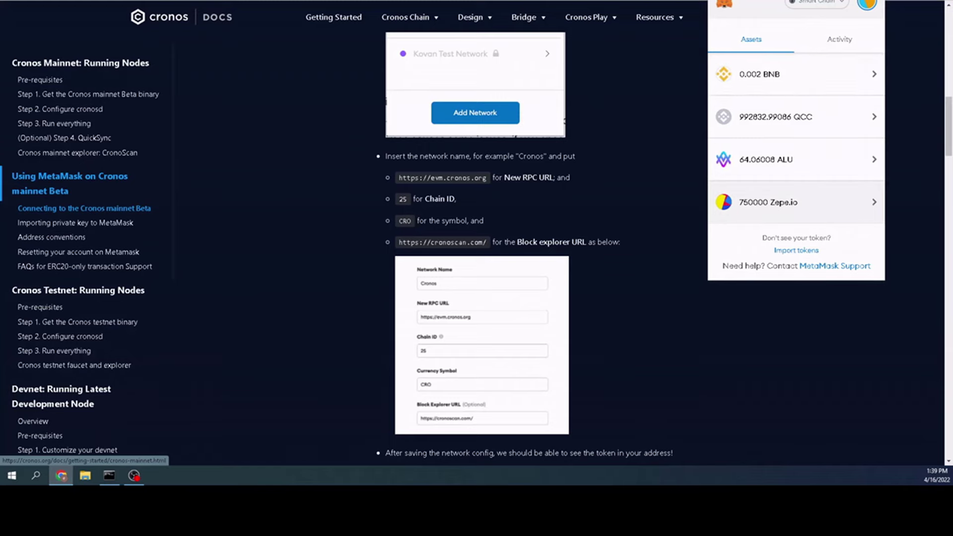
left_click(110, 4)
left_click(290, 192)
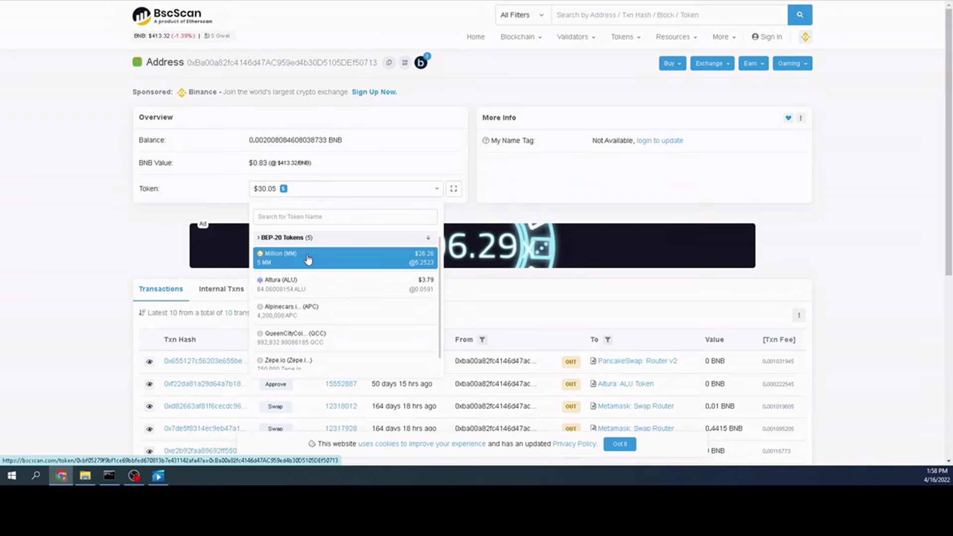
- Open the Million (MM) token page, copy its contract address, and view MetaMask's assets
left_click(308, 258)
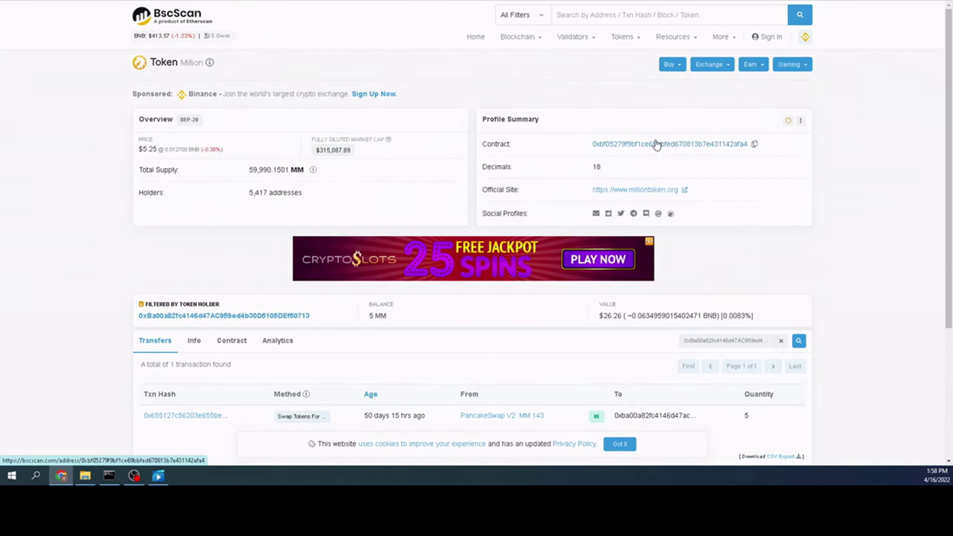
left_click(754, 145)
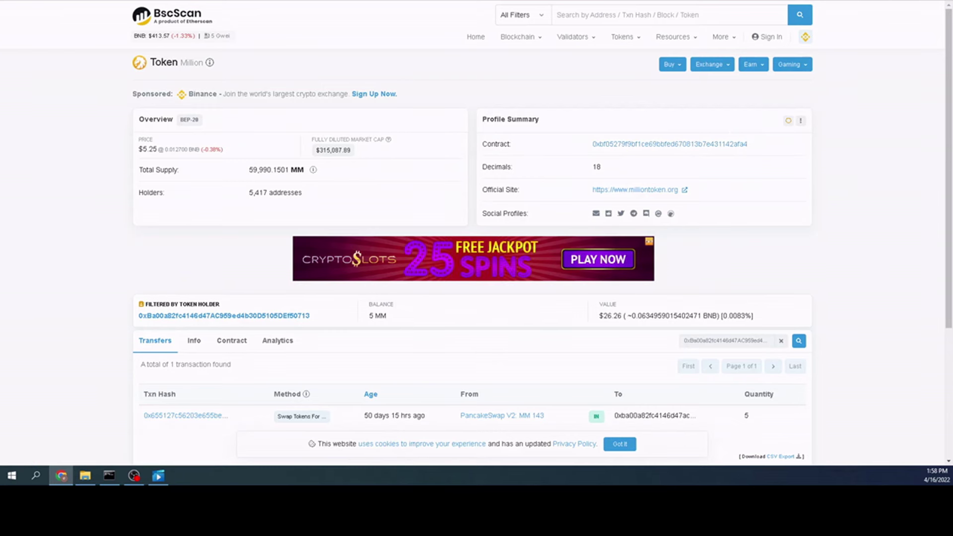
key("alt+shift+m")
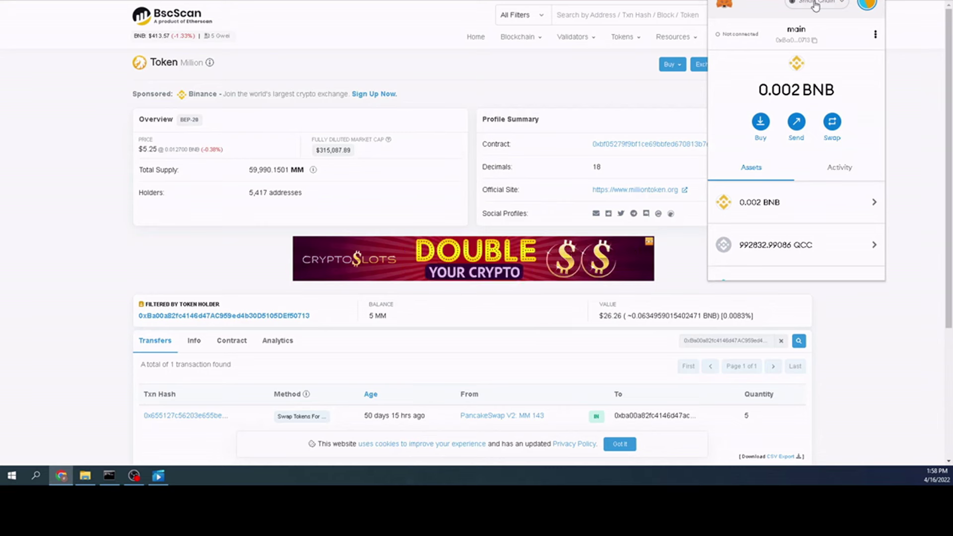
scroll(783, 214, "down", 3)
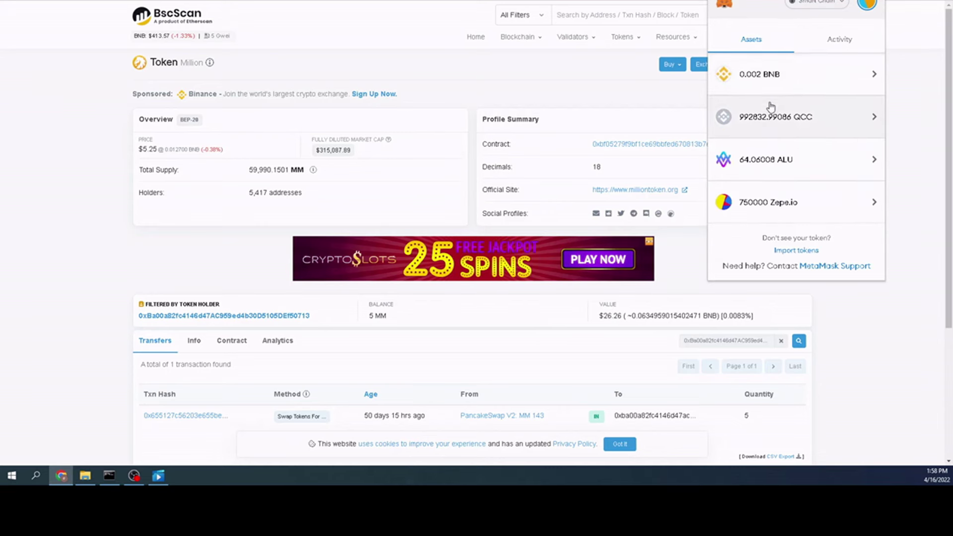
- Paste the Million contract address as a custom token and import the 5 MM
left_click(803, 254)
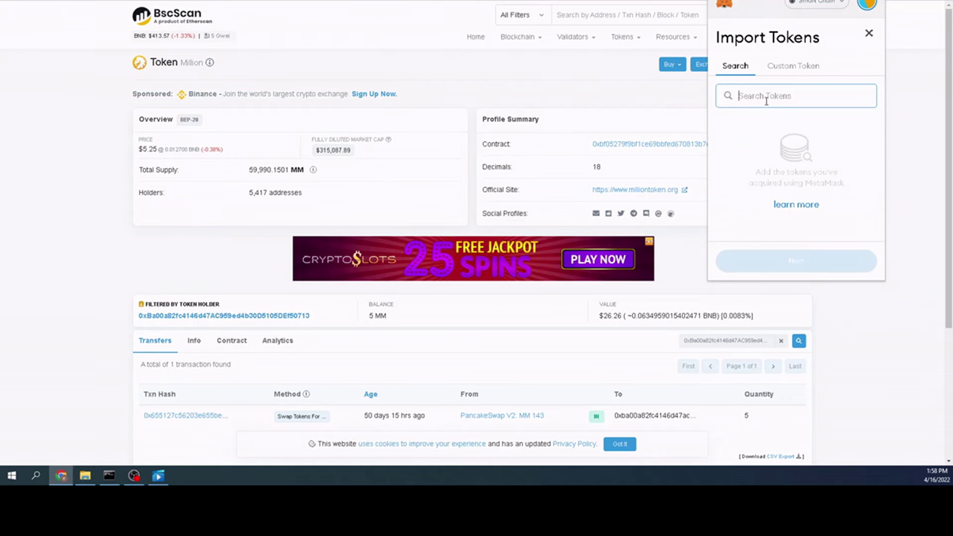
left_click(793, 67)
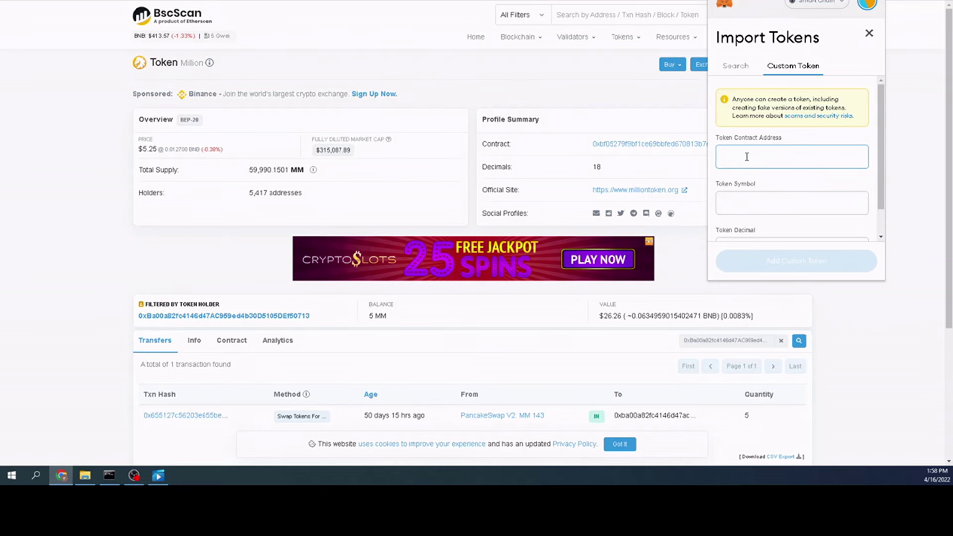
key("ctrl+v")
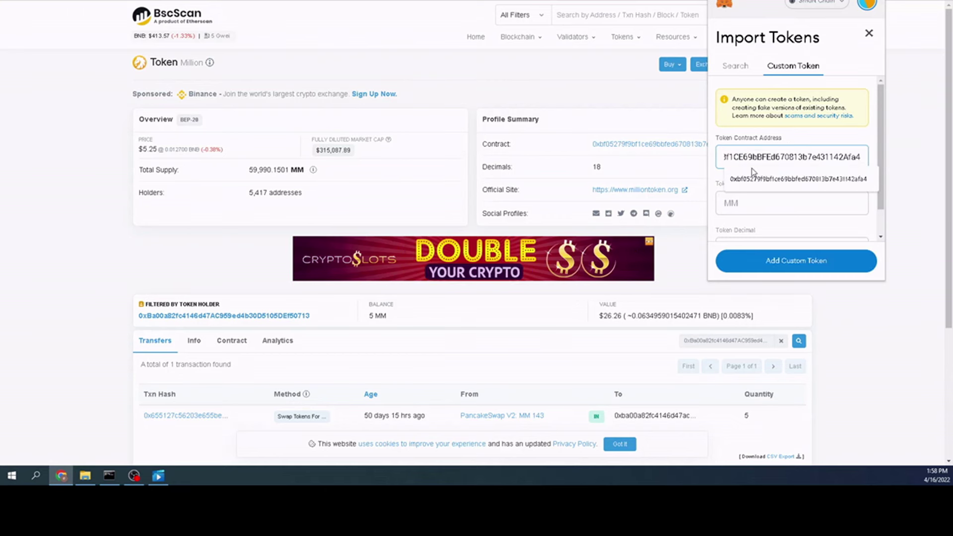
left_click(749, 179)
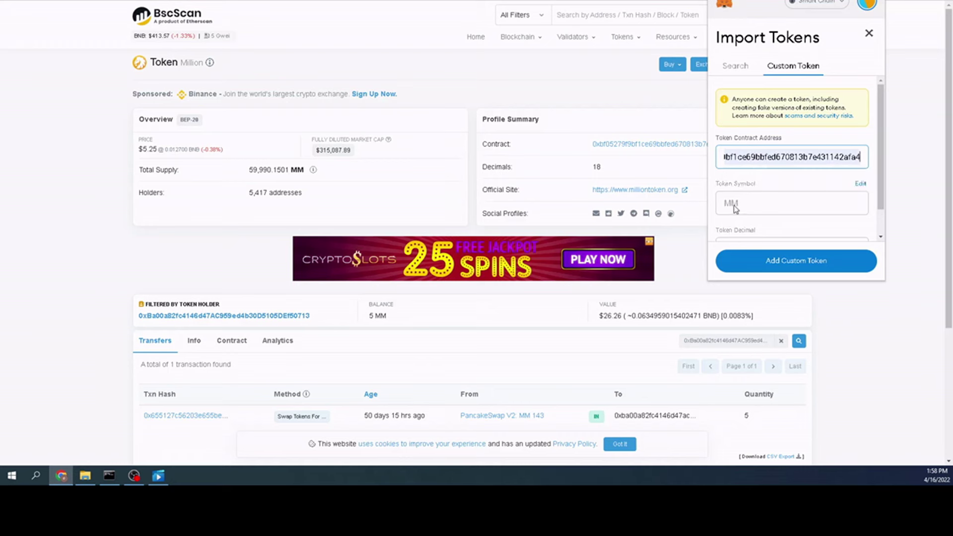
scroll(745, 214, "down", 1)
left_click(785, 263)
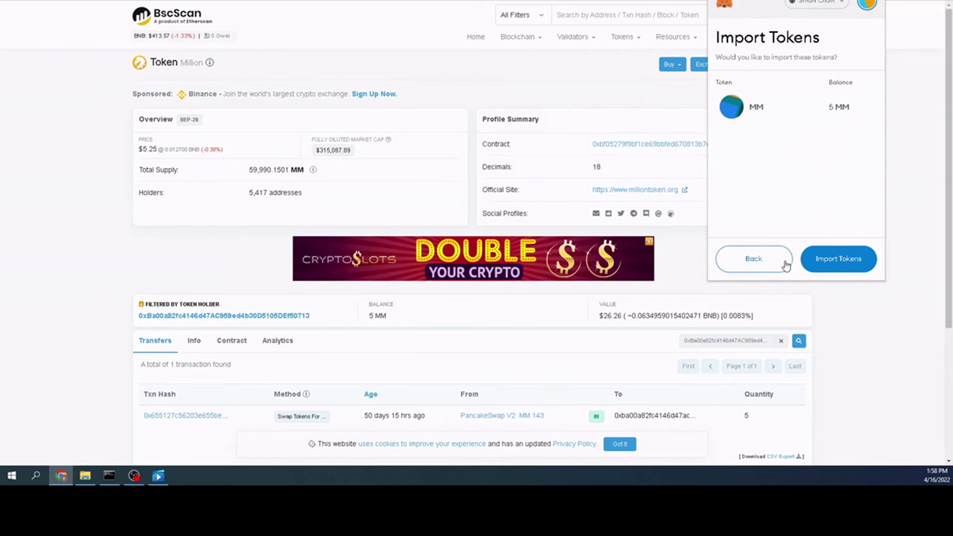
left_click(835, 262)
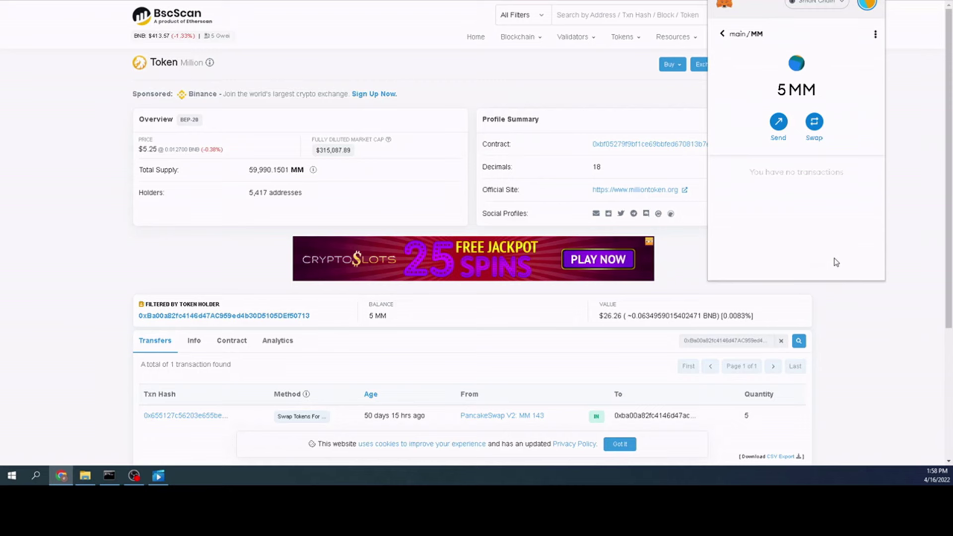
left_click(722, 33)
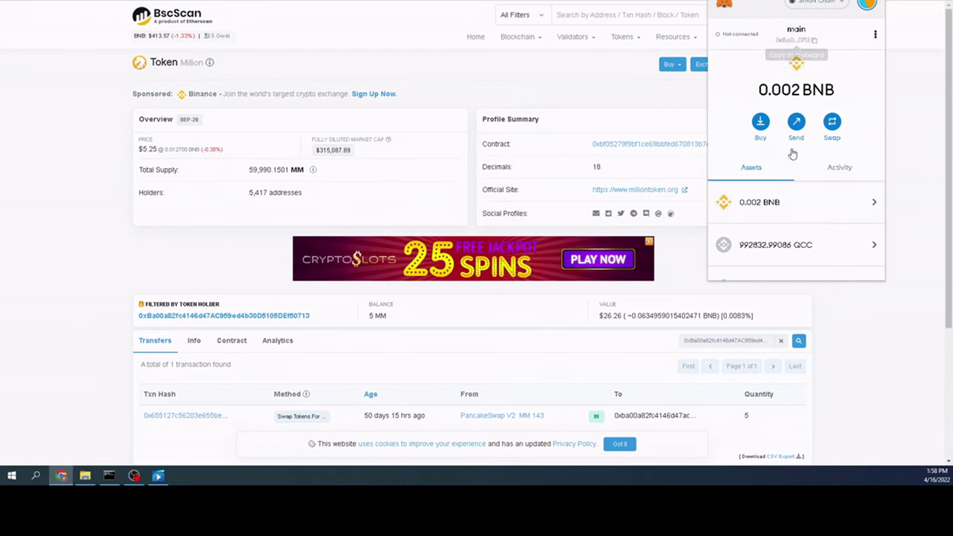
scroll(784, 179, "down", 3)
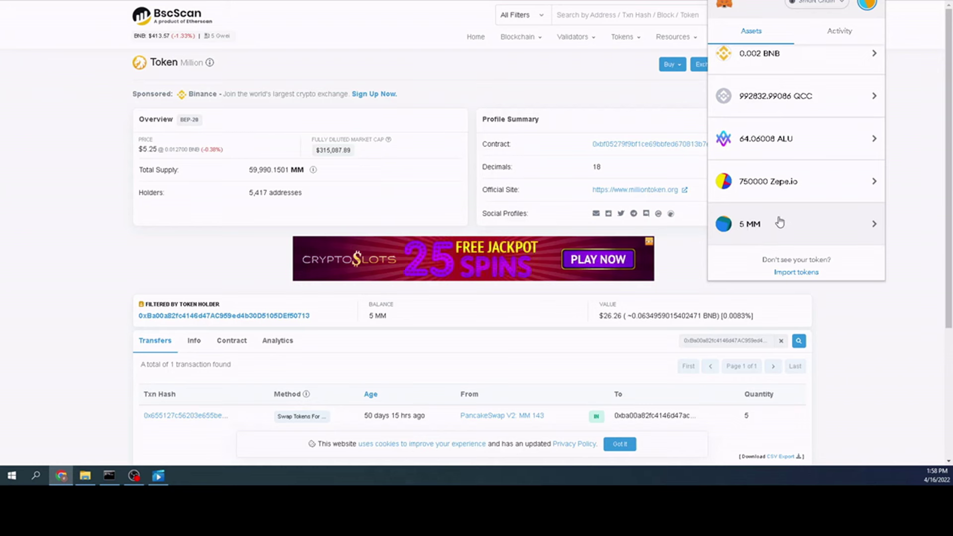
scroll(793, 211, "up", 3)
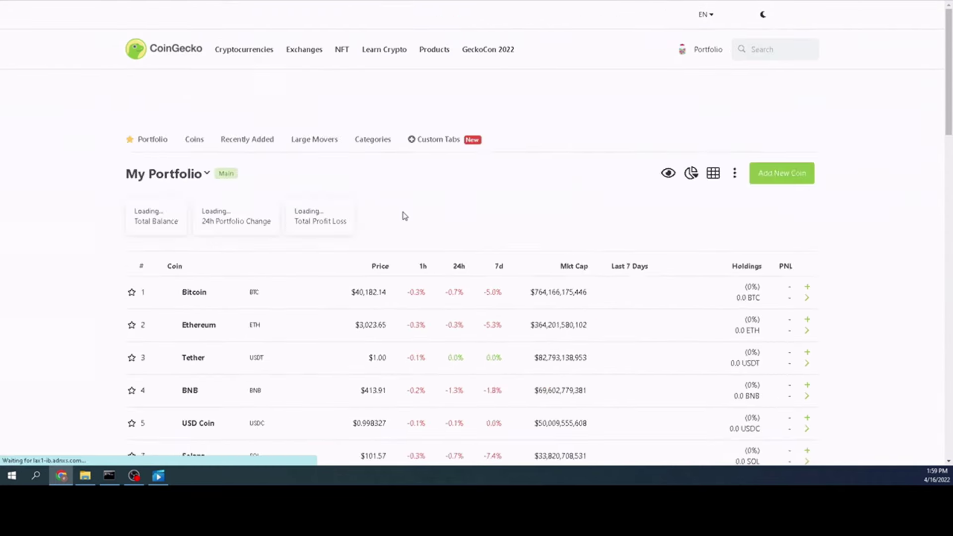
- Open Million (MM) from the CoinGecko portfolio list, showing its $5.20 price
scroll(930, 198, "down", 15)
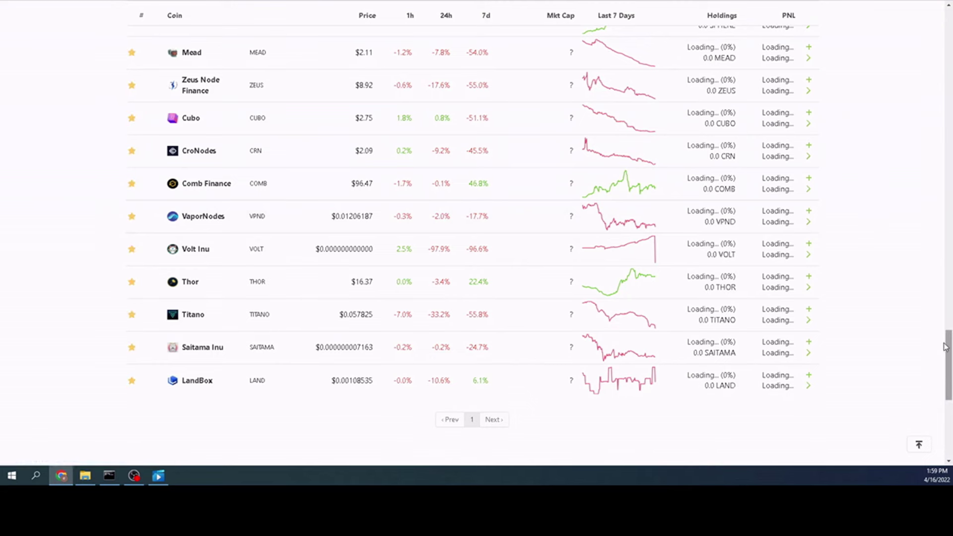
scroll(216, 154, "up", 2)
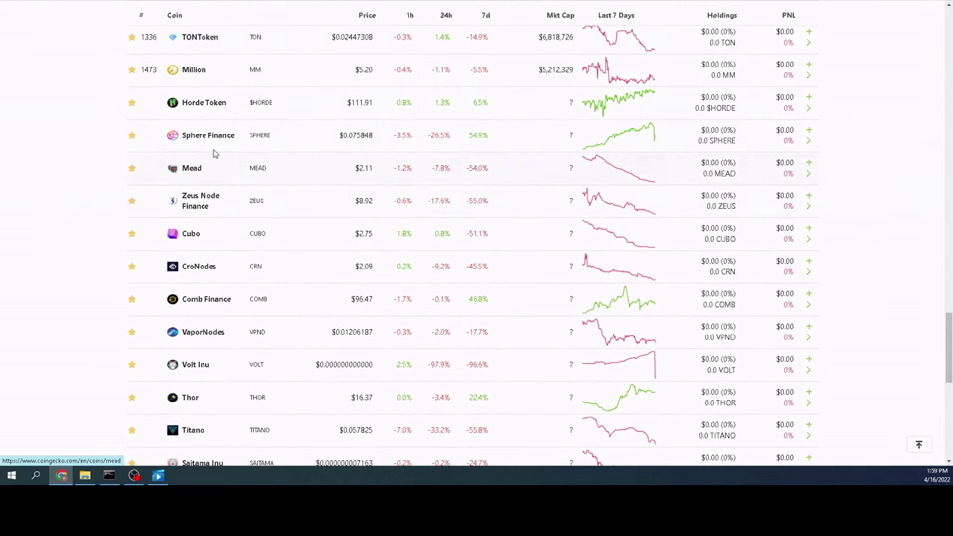
left_click(194, 71)
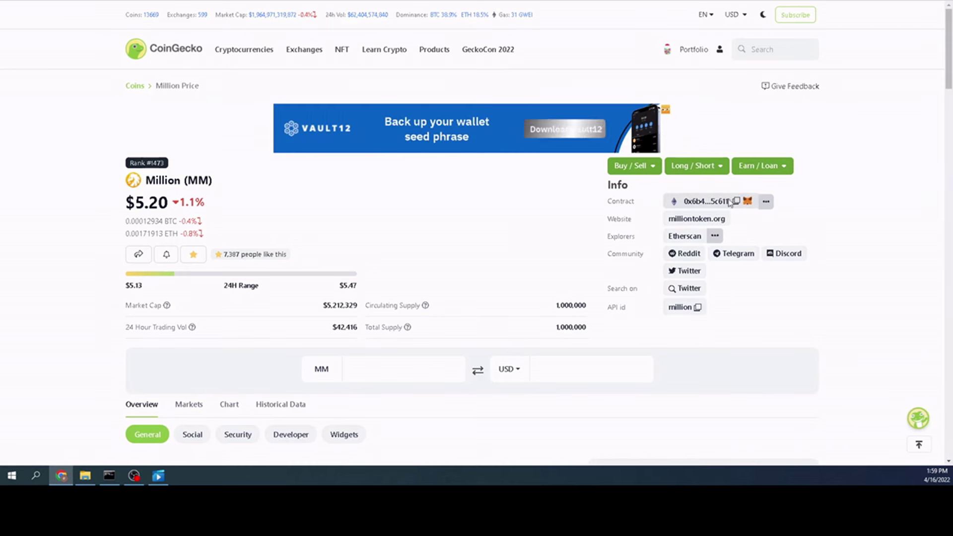
left_click(765, 201)
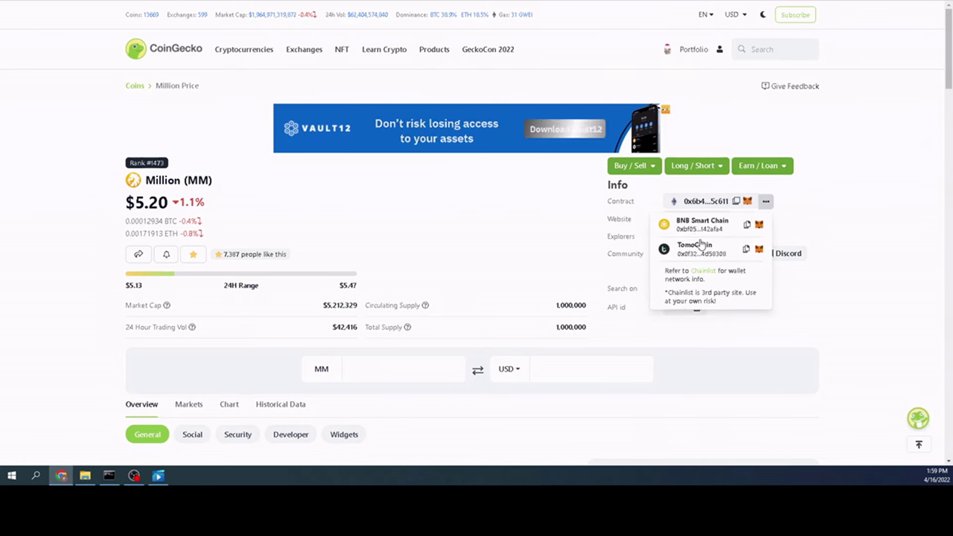
left_click(746, 225)
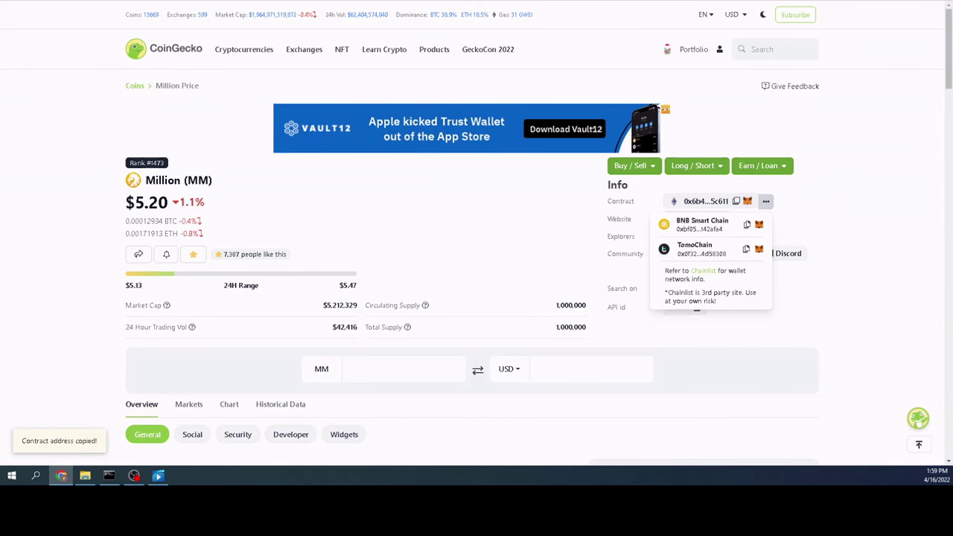
key("alt+shift+m")
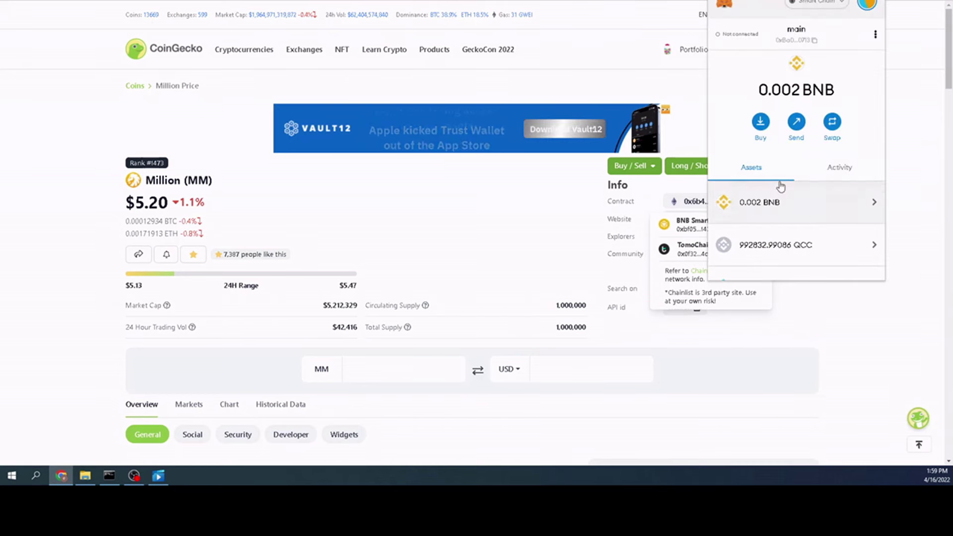
scroll(780, 185, "down", 3)
left_click(798, 253)
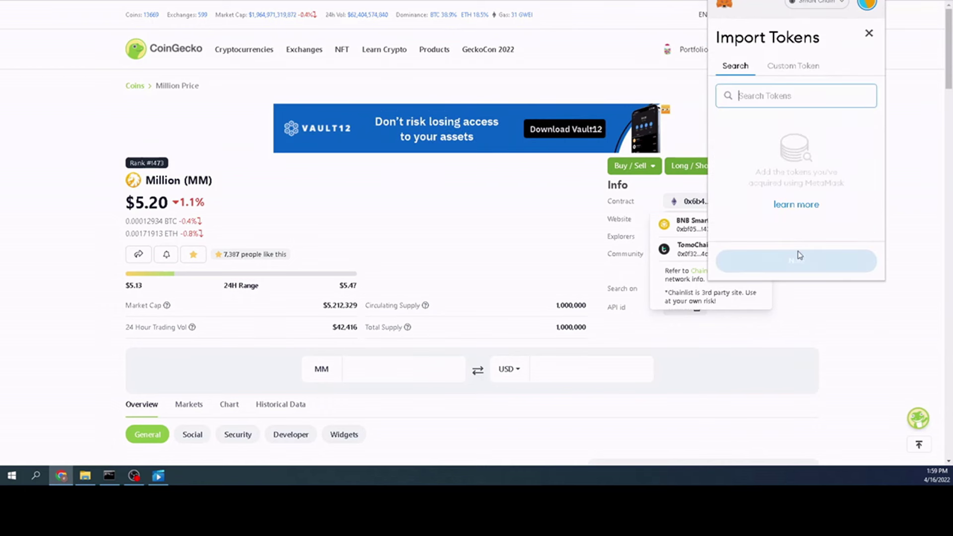
left_click(787, 72)
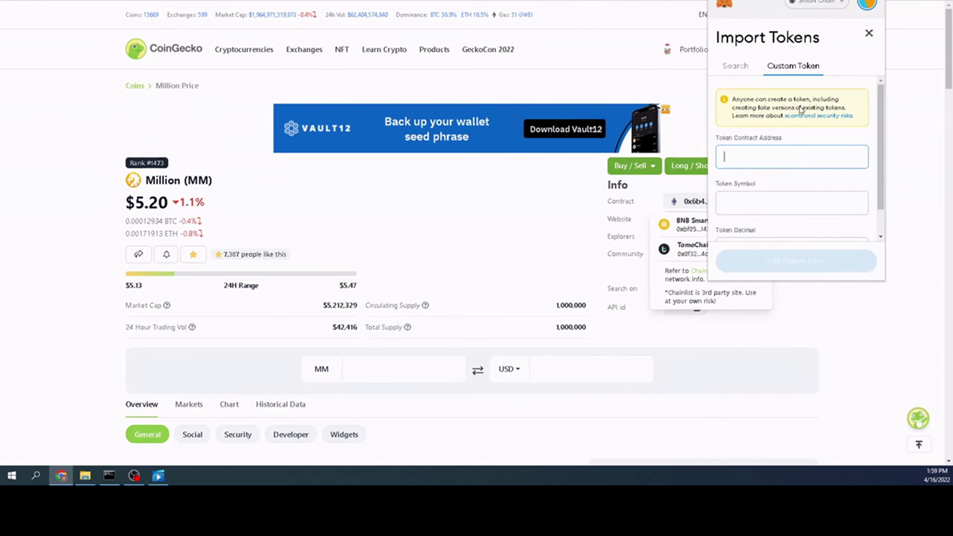
left_click(783, 158)
key("ctrl+v")
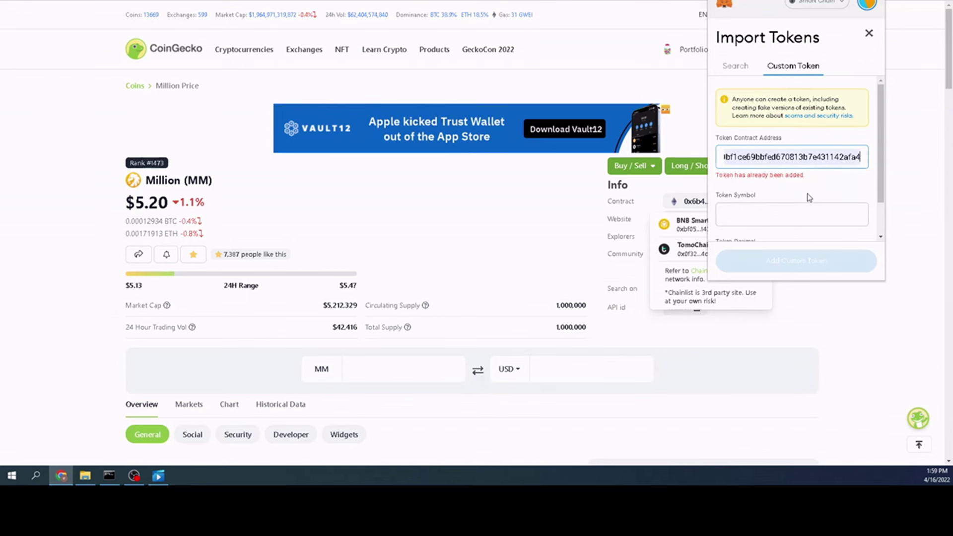
left_click(867, 34)
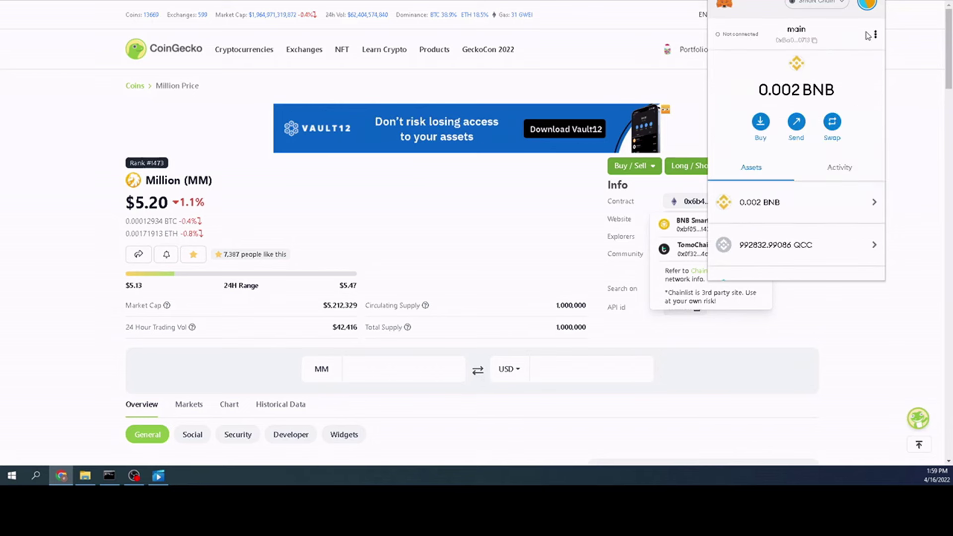
left_click(668, 86)
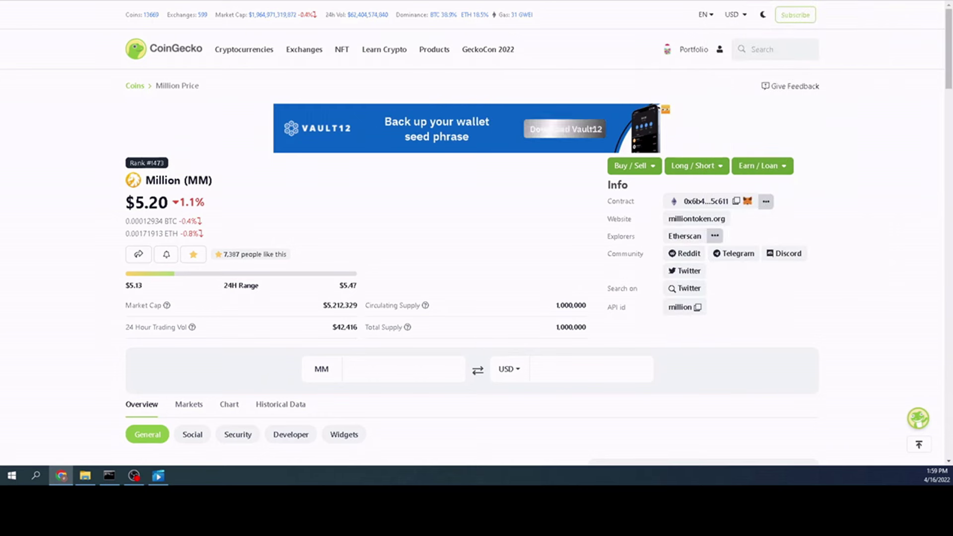
- Open the holder's Altura (ALU) holdings on BscScan, 64.06 ALU, then bring up MetaMask
key("ctrl+Tab")
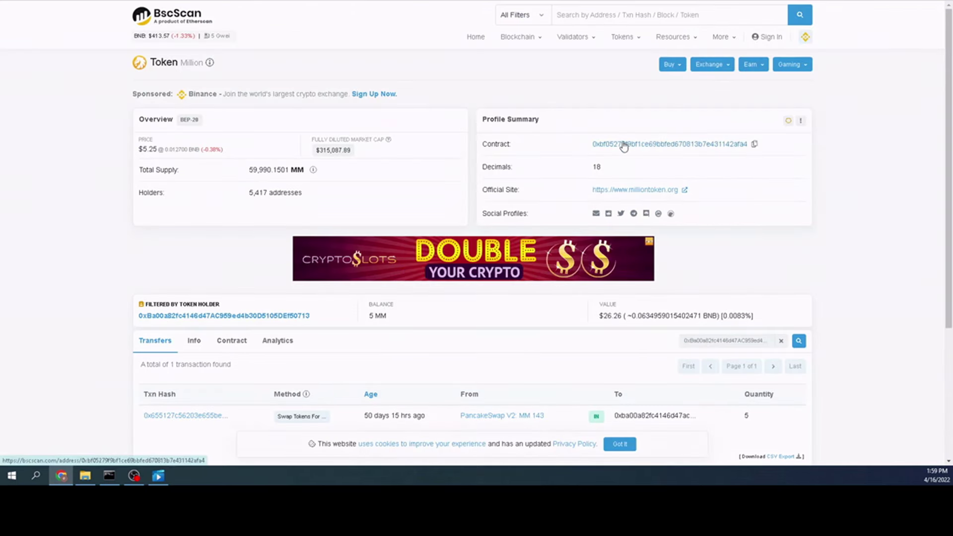
left_click(211, 316)
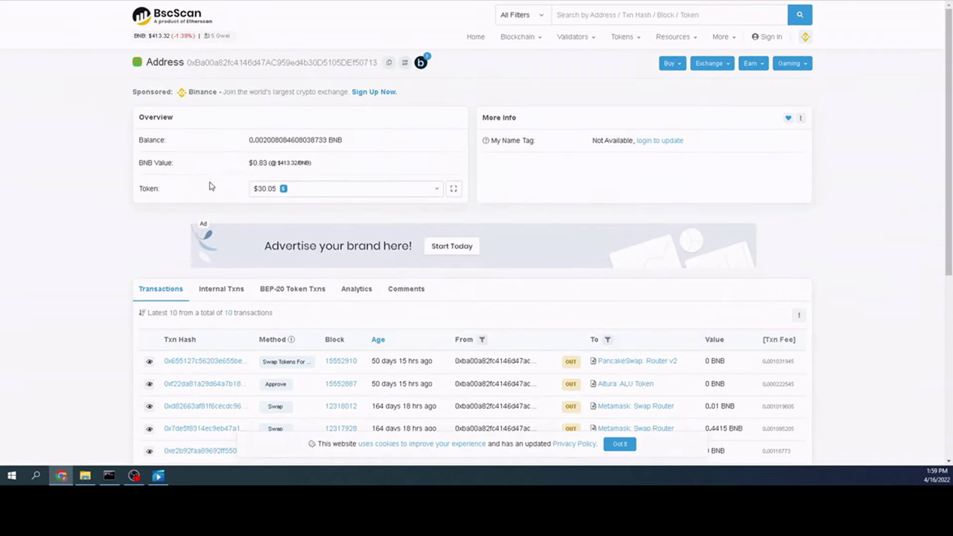
left_click(307, 187)
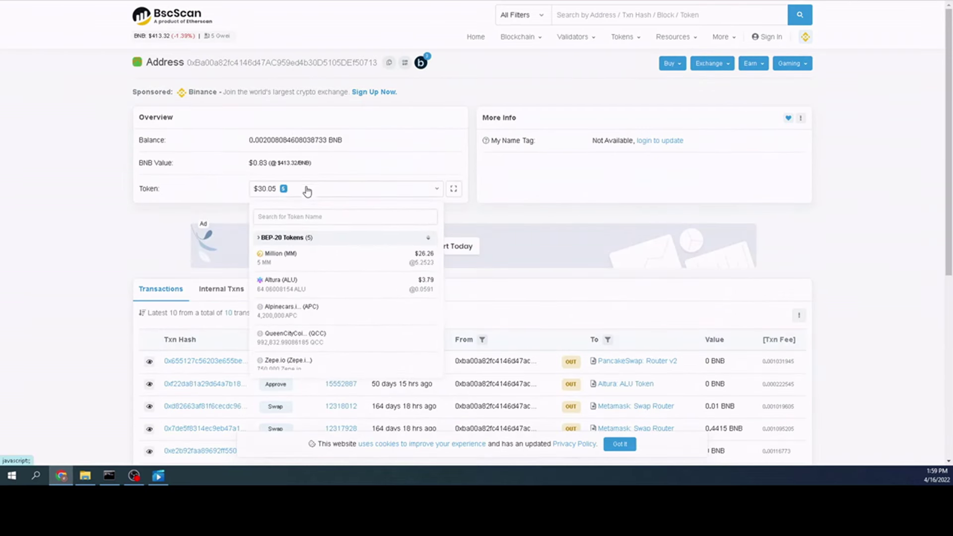
left_click(300, 285)
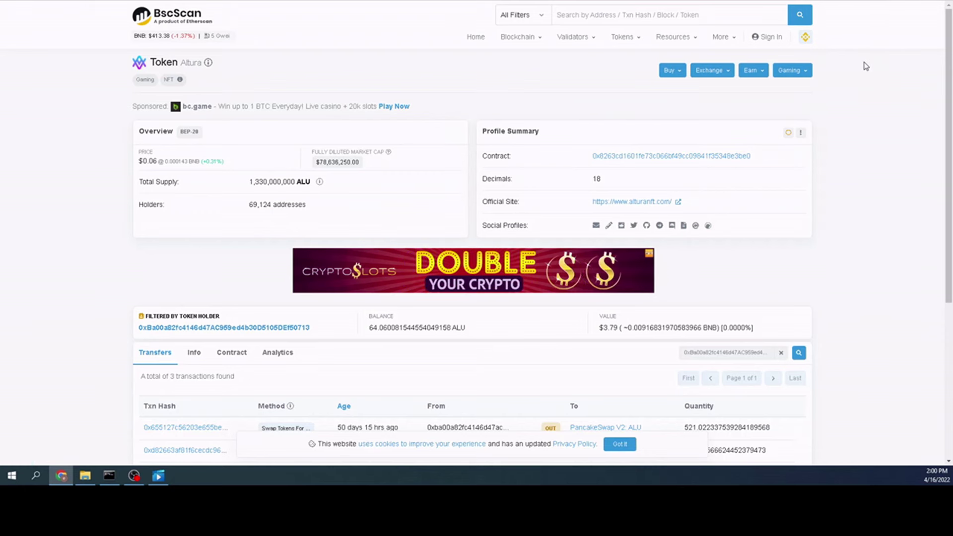
key("alt+shift+m")
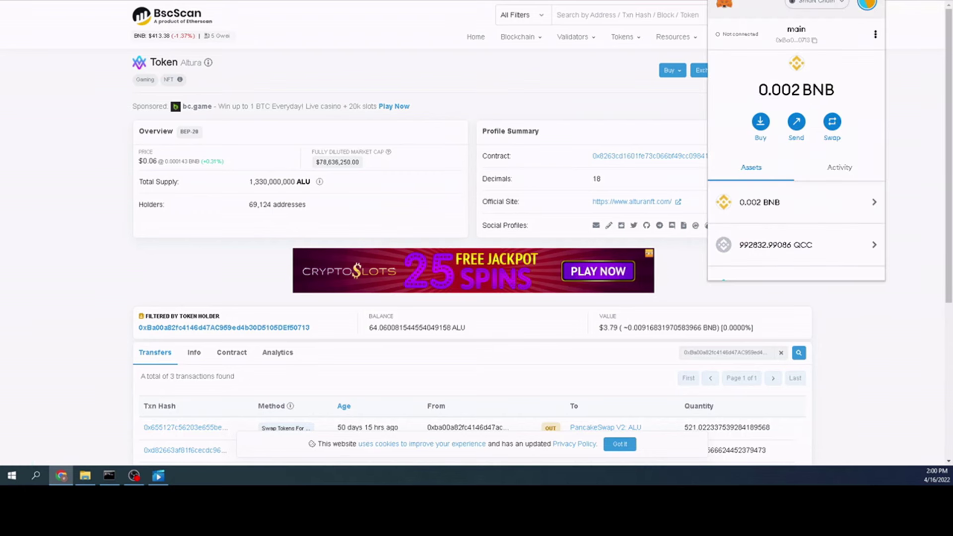